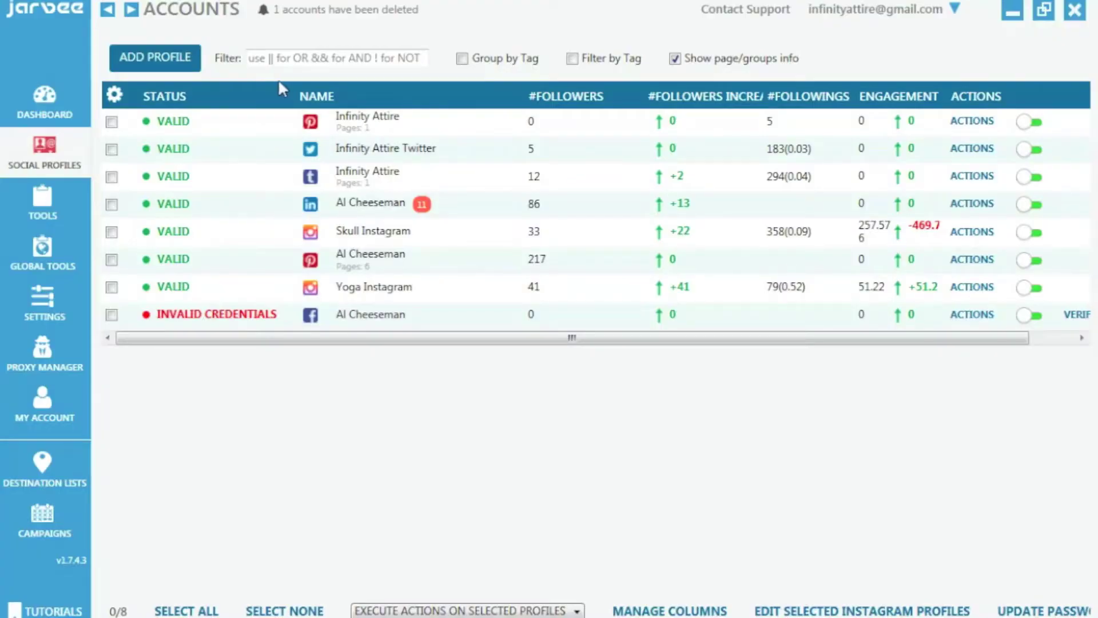
# Add a new Instagram profile named 'Instagram Account 9' and verify the account
pyautogui.click(160, 57)
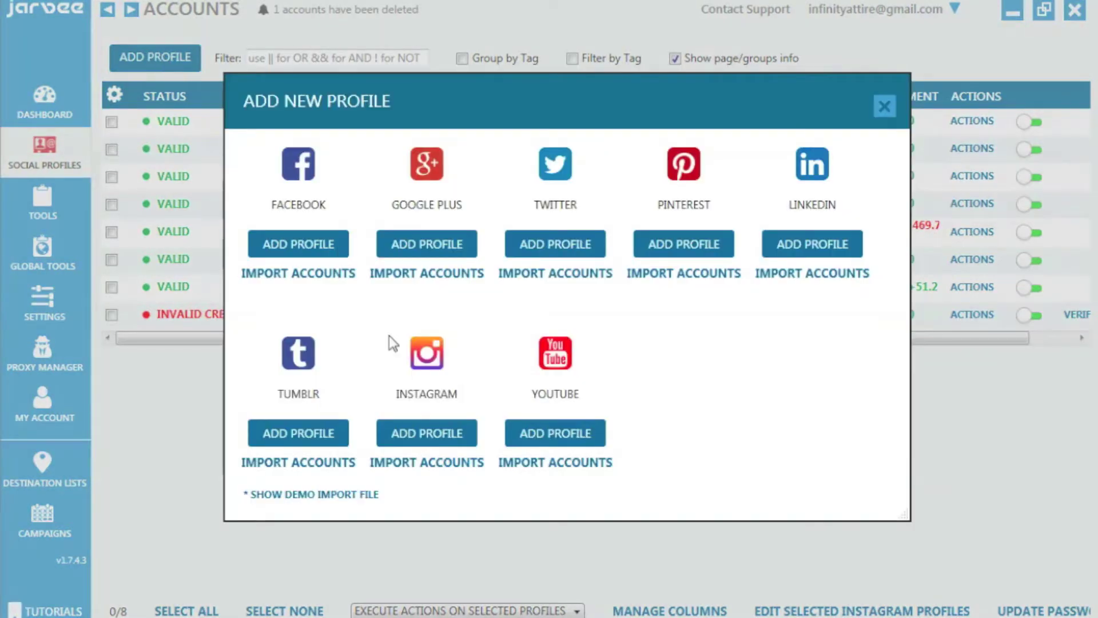
pyautogui.click(419, 438)
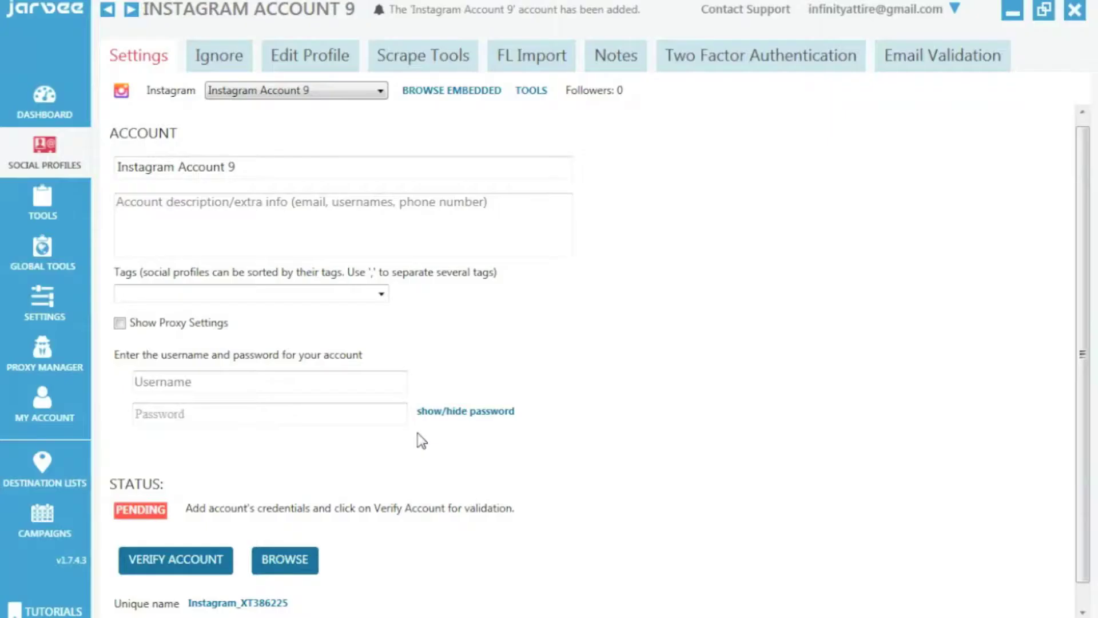
pyautogui.doubleClick(270, 163)
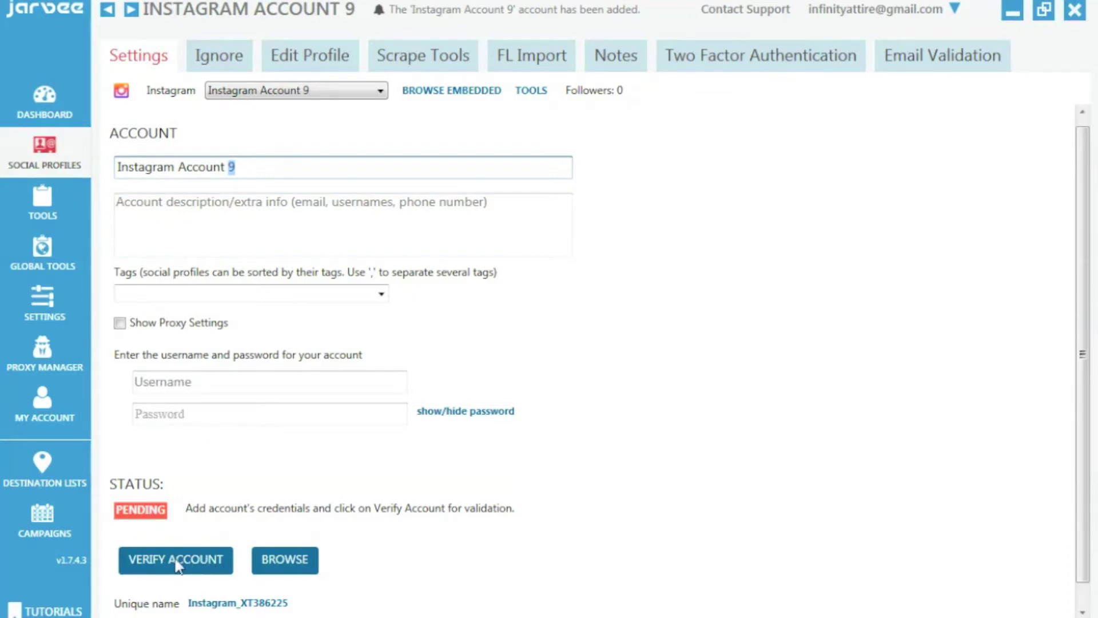
pyautogui.click(281, 561)
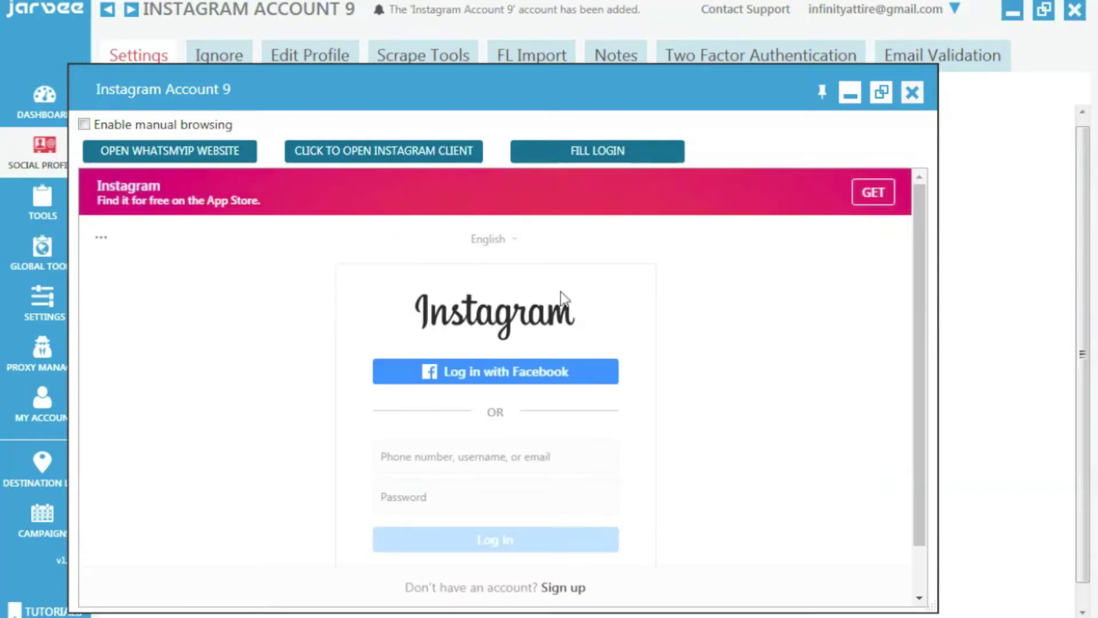
pyautogui.click(912, 92)
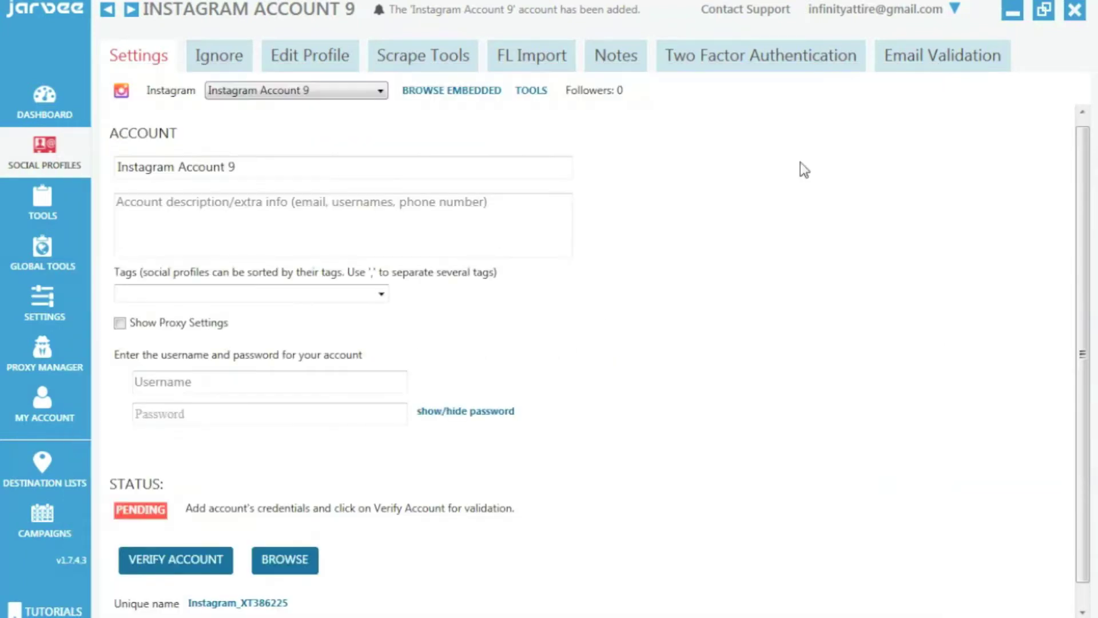
# Show the Tools page for Instagram Account 9 with the stopped Follow tool
pyautogui.click(530, 91)
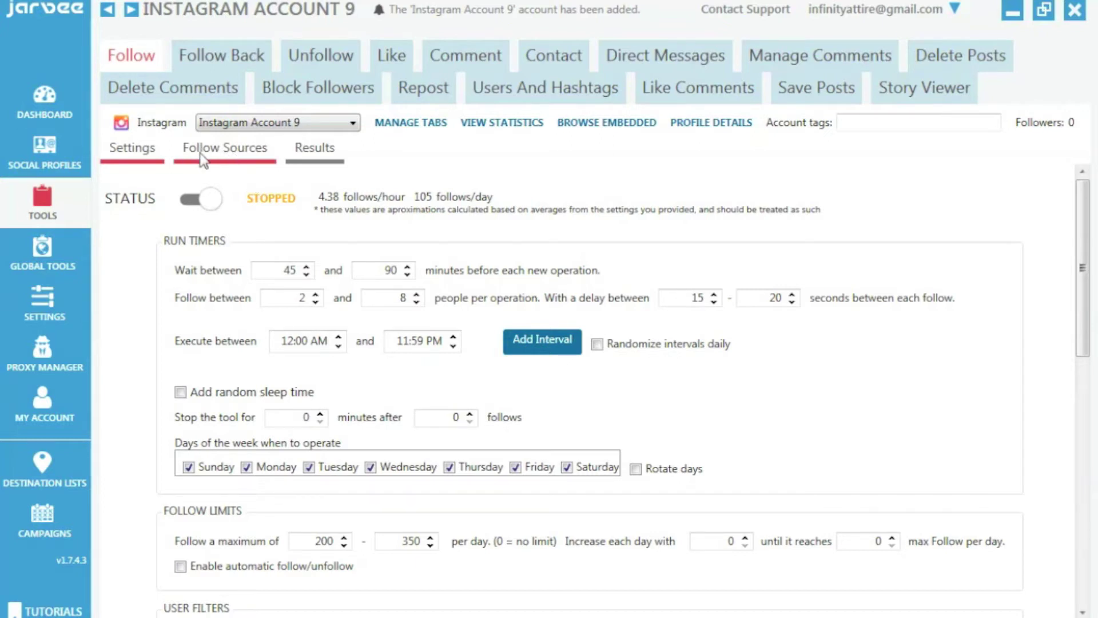
# Enable 'Follow people by keyword search' as a Follow source and go back to Settings
pyautogui.click(231, 155)
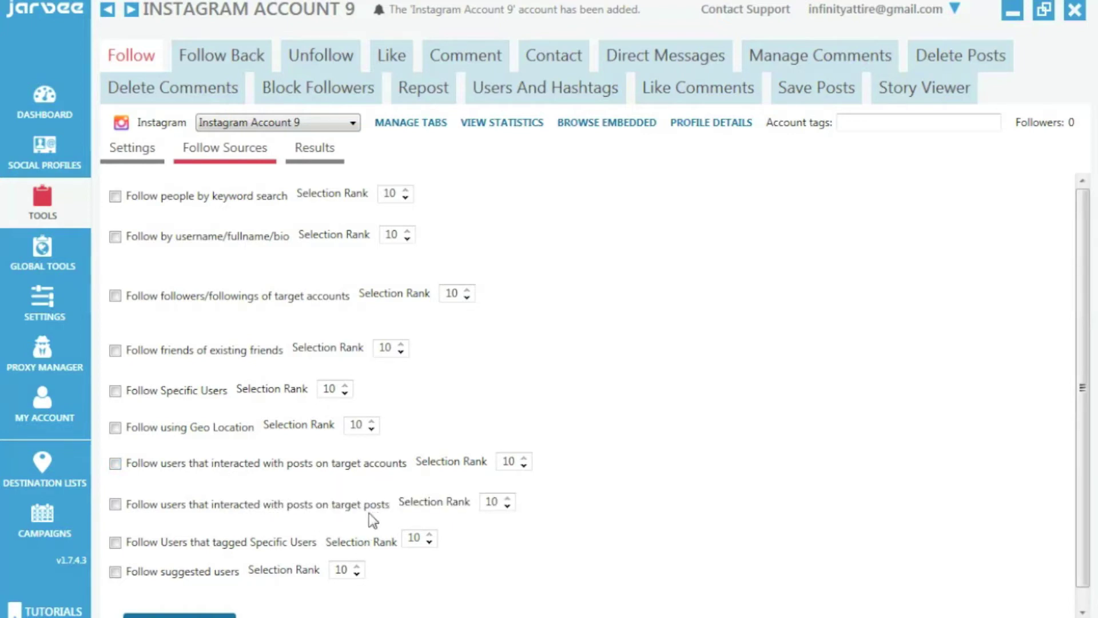
pyautogui.click(115, 196)
pyautogui.click(209, 228)
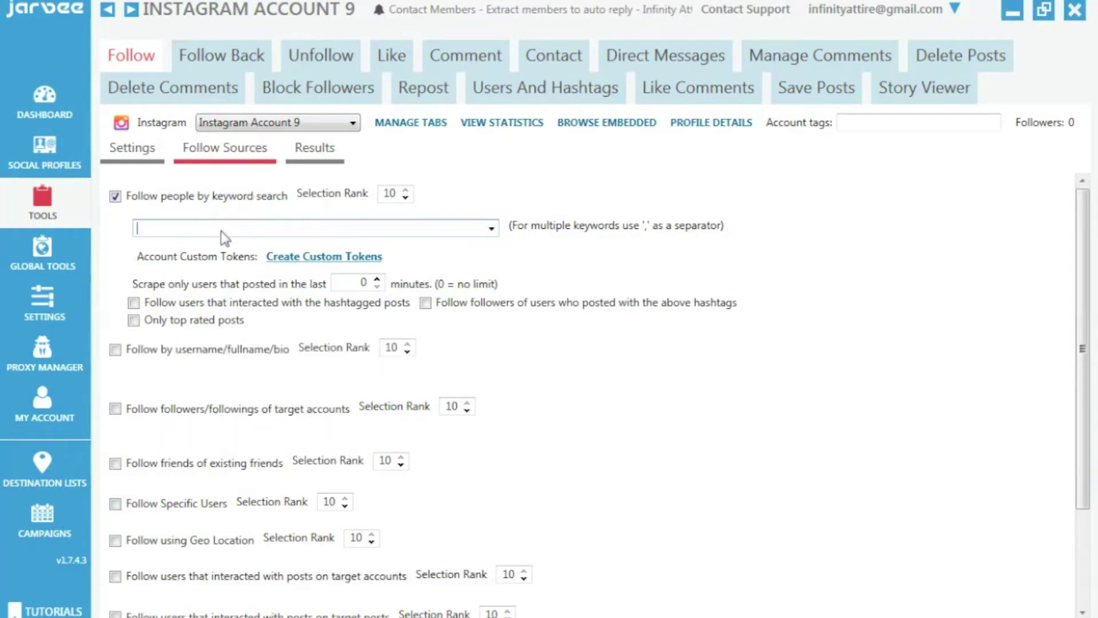
pyautogui.click(131, 149)
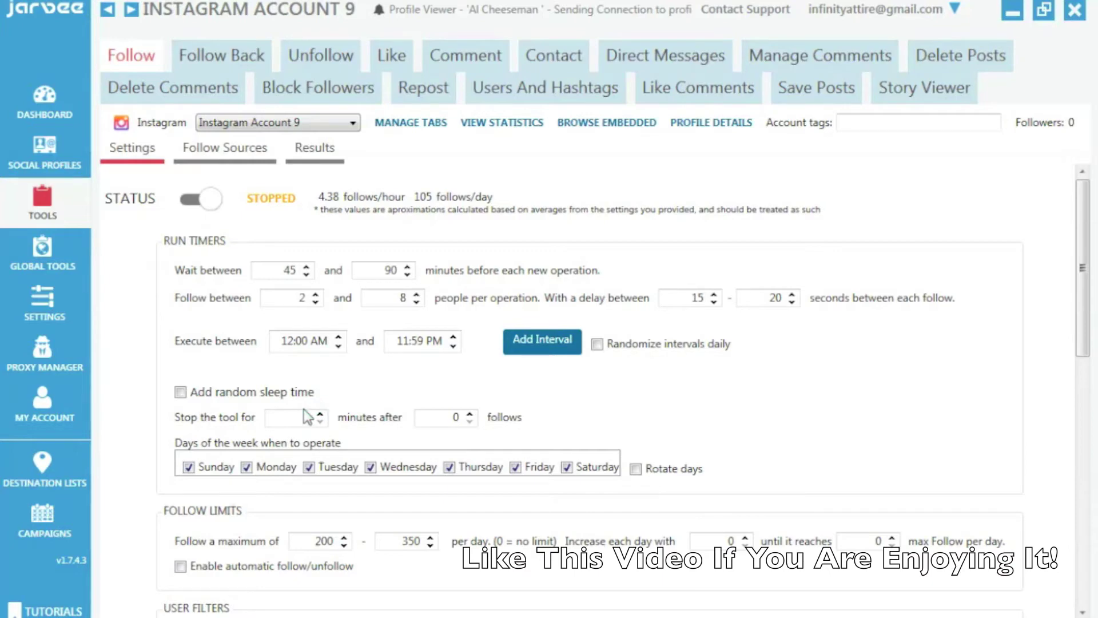
# Enable automatic follow/unfollow, stopping at 6500 followings and unfollowing 120 minutes later
pyautogui.scroll(-5, 292, 272)
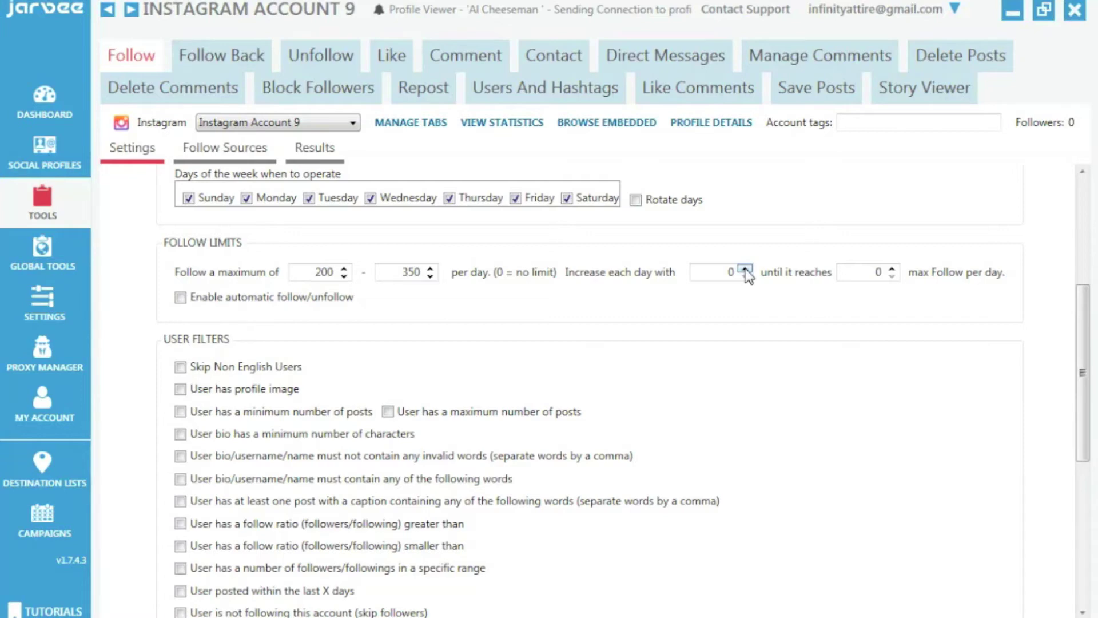
pyautogui.click(180, 297)
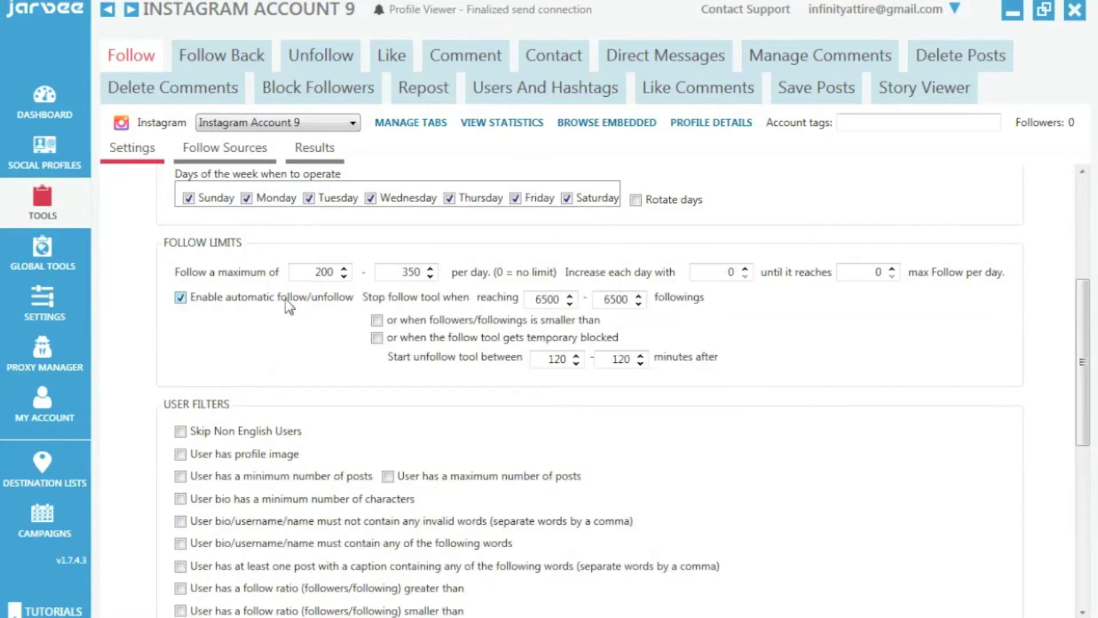
pyautogui.scroll(-4, 348, 327)
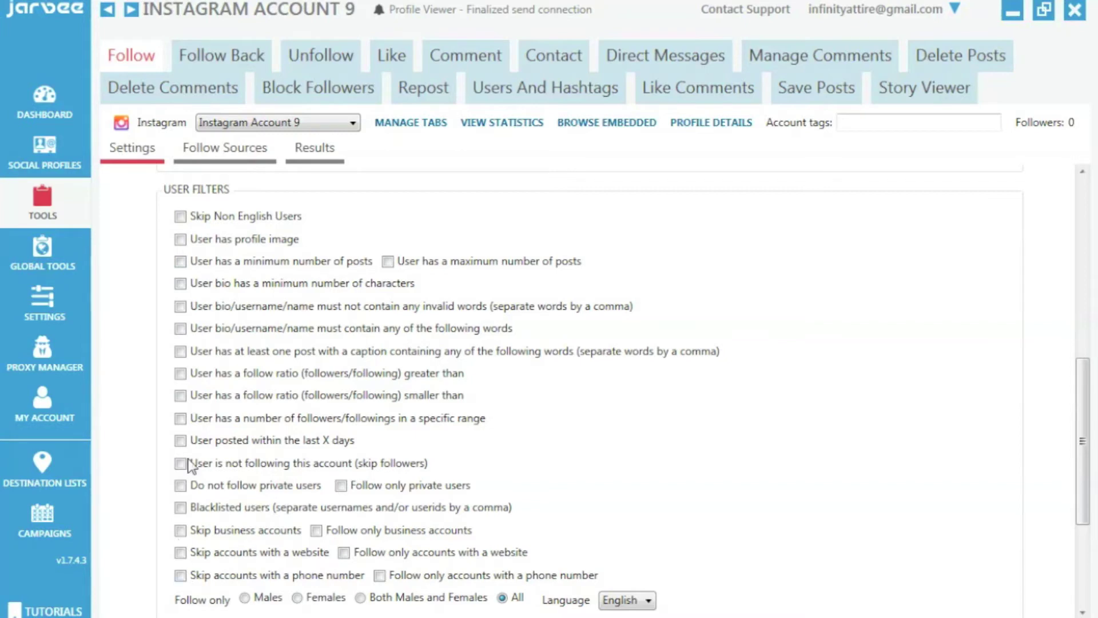
# Skip non-English users and require a minimum of 5 posts
pyautogui.click(181, 216)
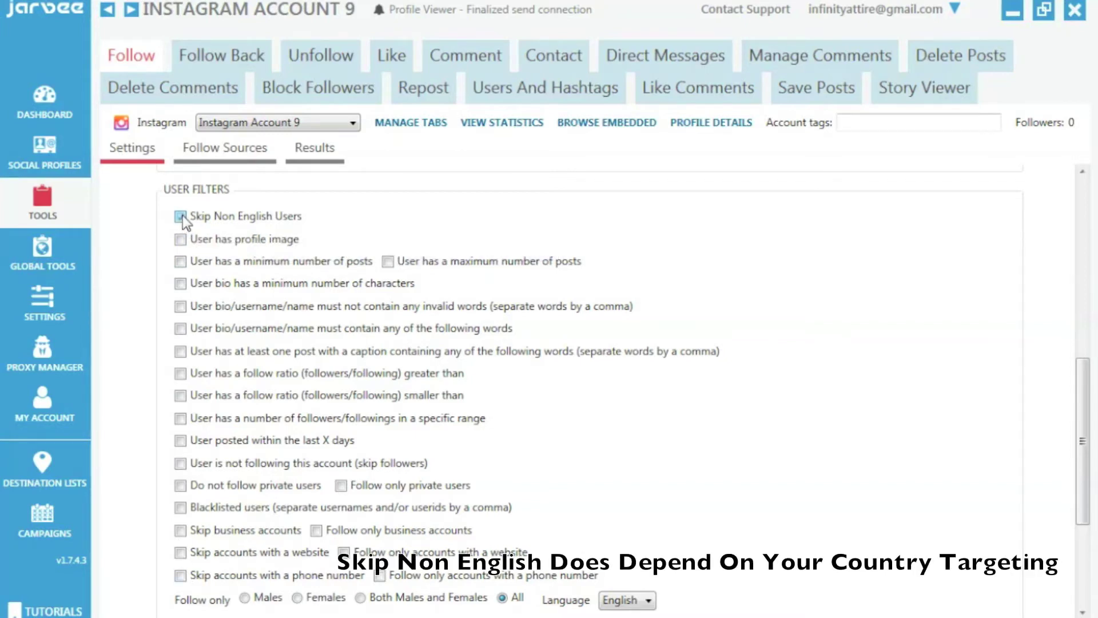
pyautogui.click(194, 264)
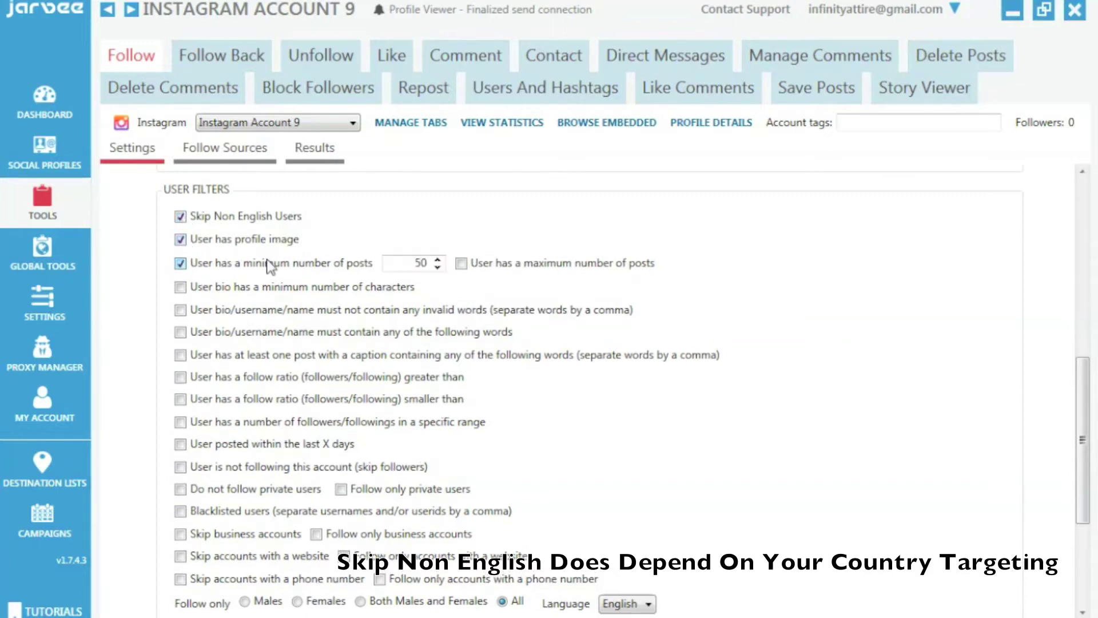
pyautogui.doubleClick(424, 264)
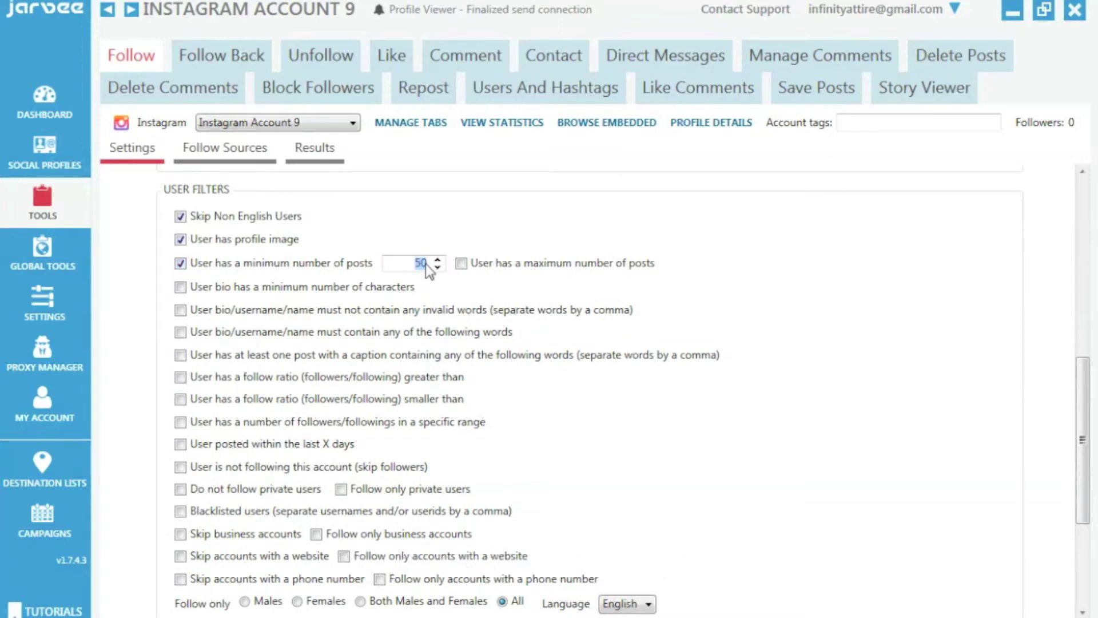
pyautogui.write('5')
pyautogui.press('space')
# Enable the followers/followings filter with at least 30 followers and at most 500 followings
pyautogui.click(348, 424)
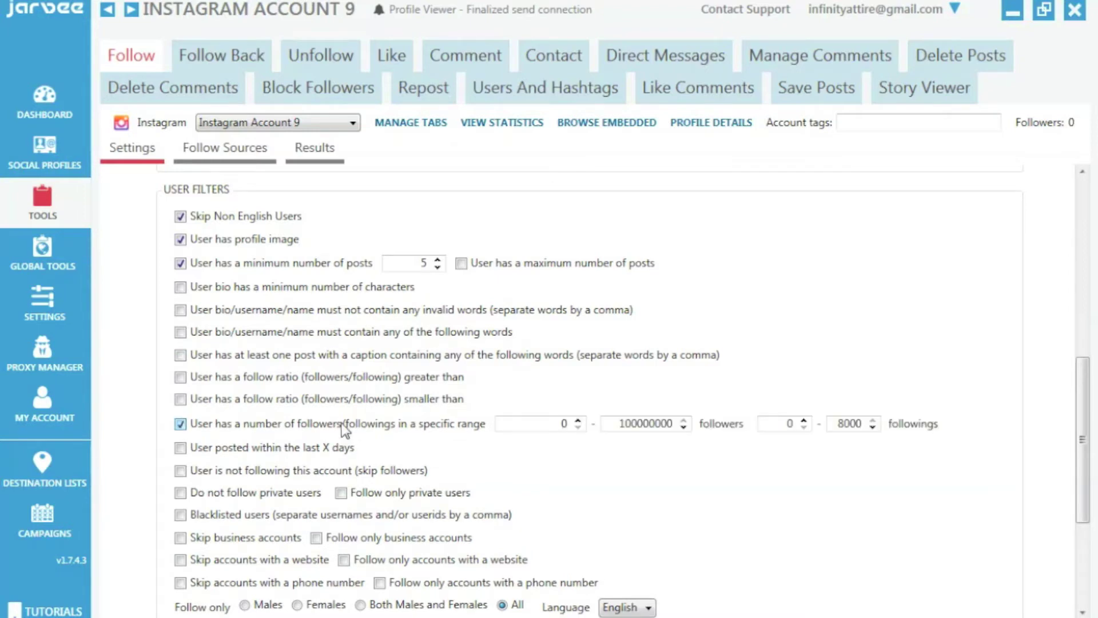
pyautogui.doubleClick(855, 425)
pyautogui.write('500')
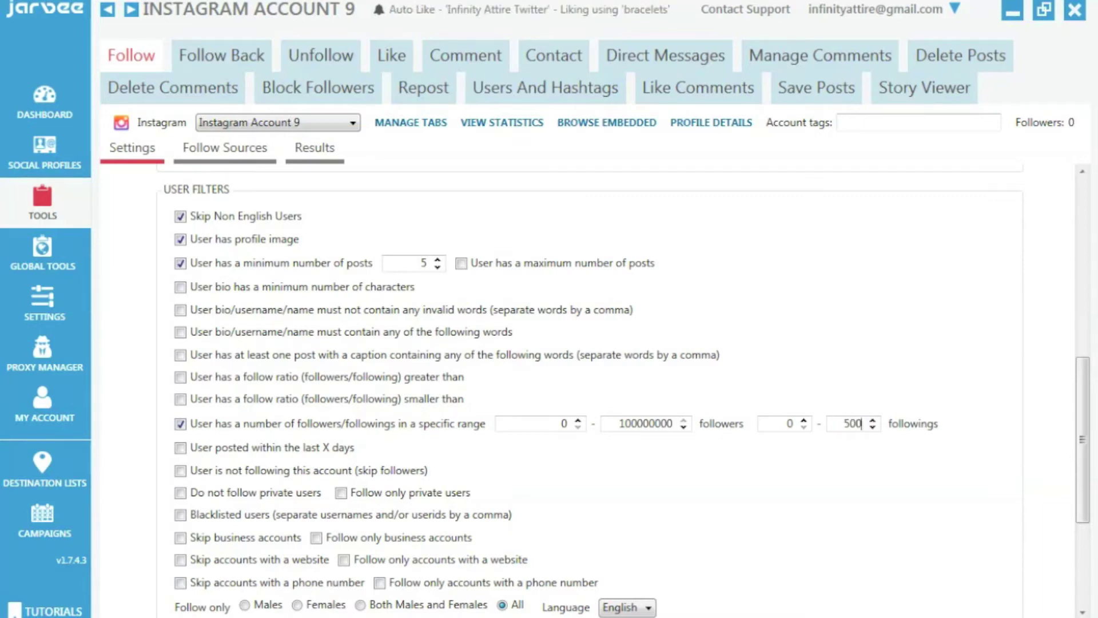
pyautogui.doubleClick(569, 427)
pyautogui.write('30')
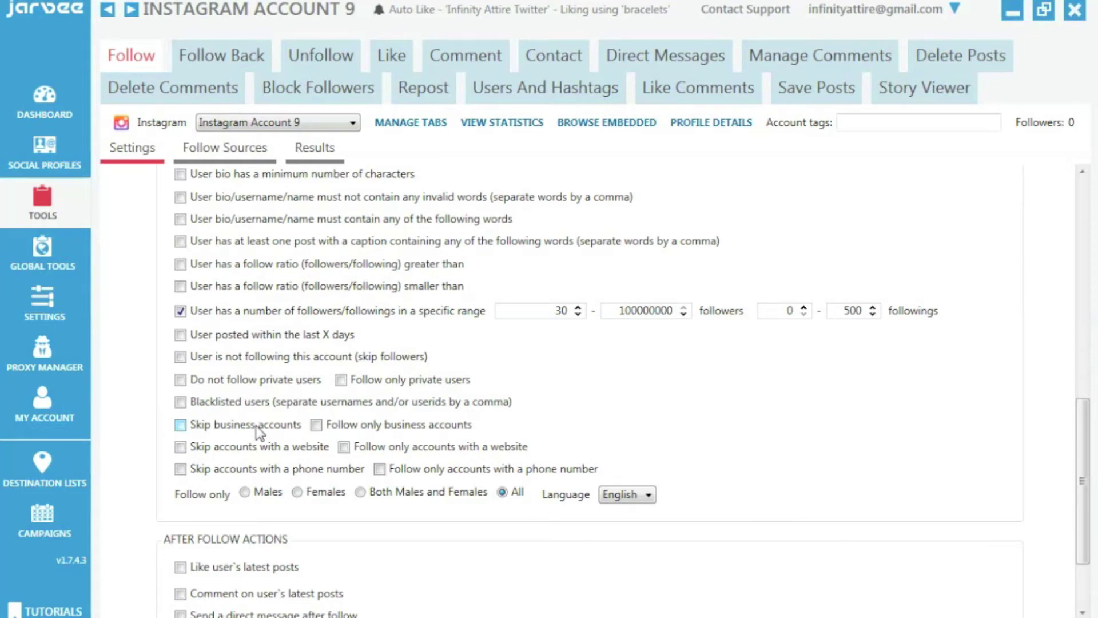
pyautogui.scroll(-2, 290, 438)
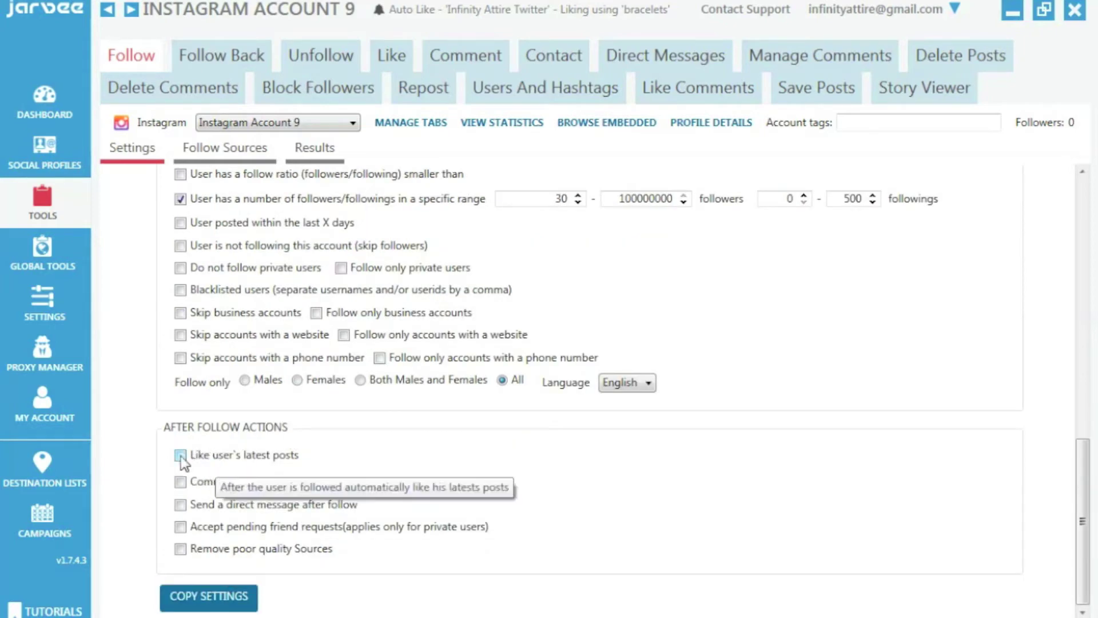
# Add after-follow actions: like and comment on latest posts, and send a direct message
pyautogui.click(221, 461)
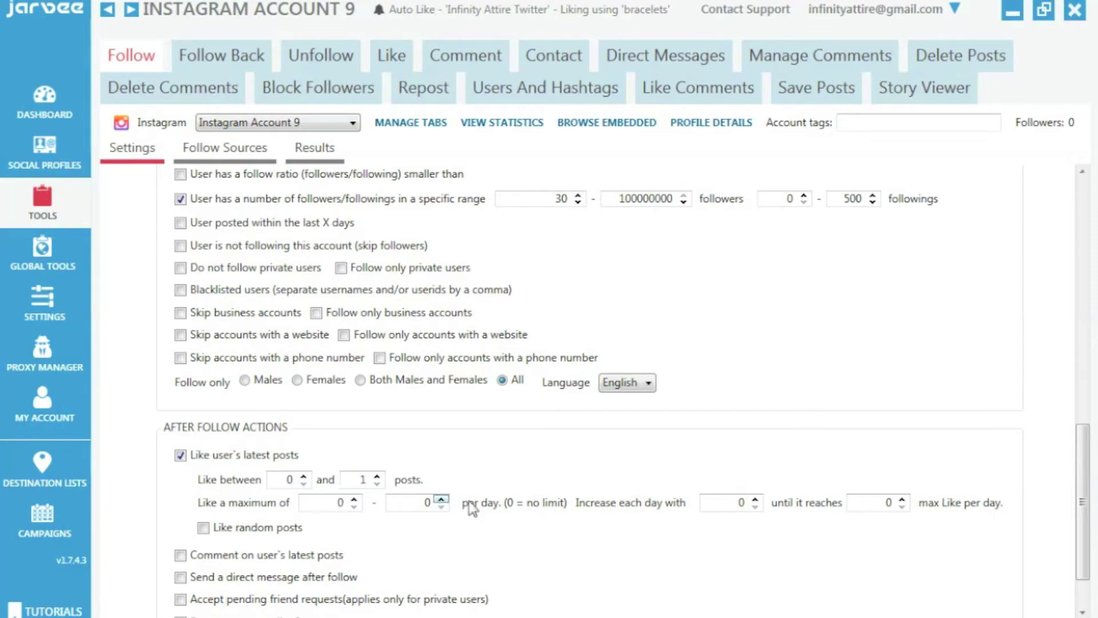
pyautogui.scroll(-3, 248, 454)
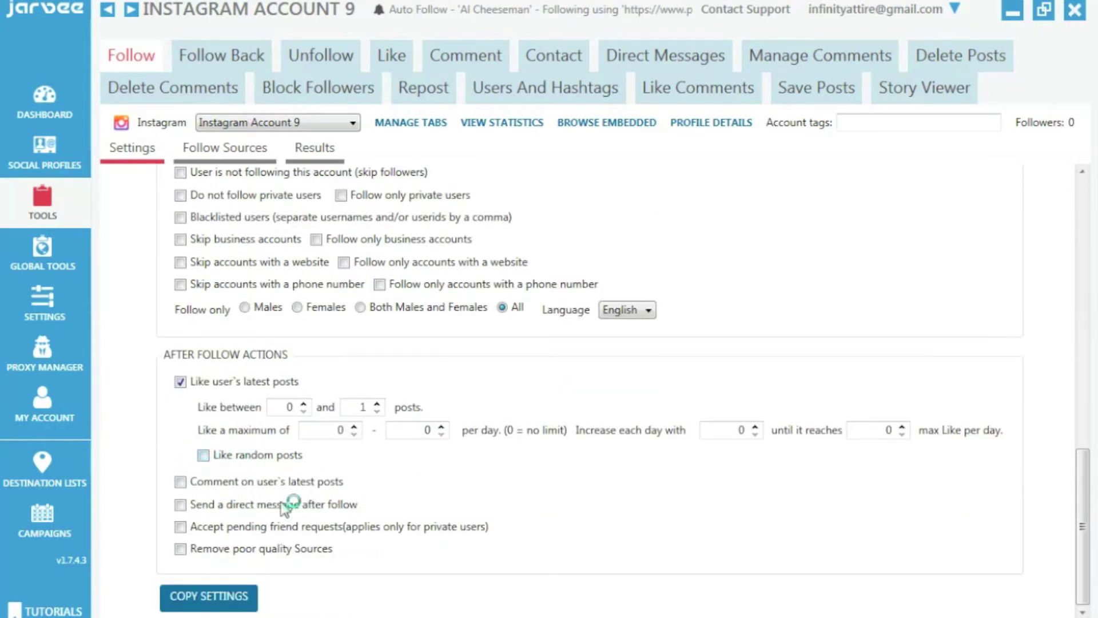
pyautogui.click(207, 482)
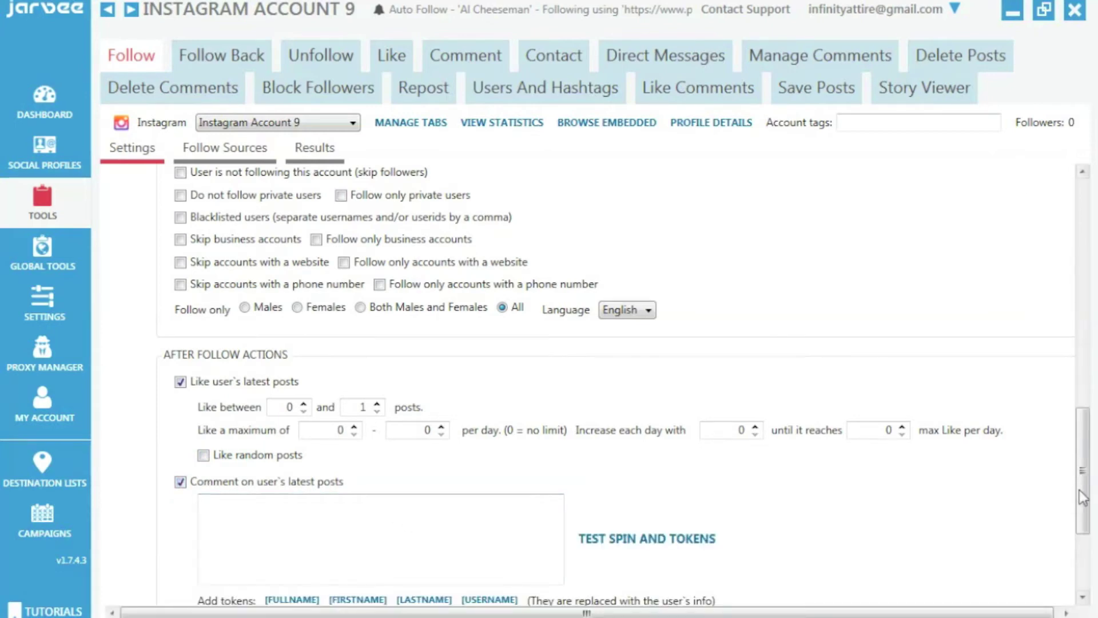
pyautogui.moveTo(1082, 496); pyautogui.dragTo(1083, 554)
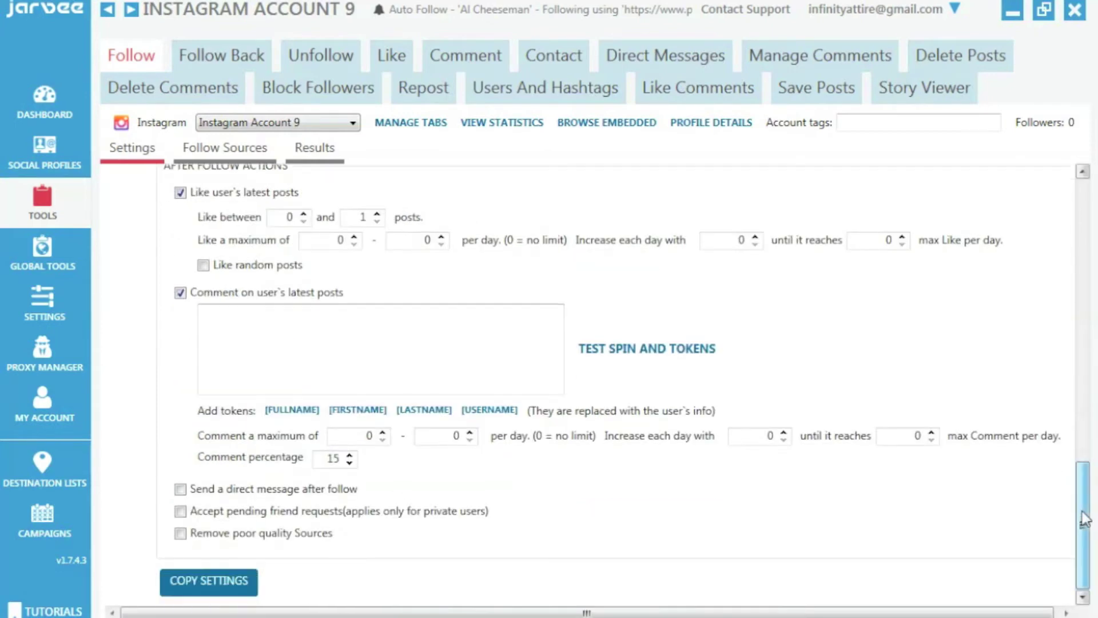
pyautogui.click(368, 331)
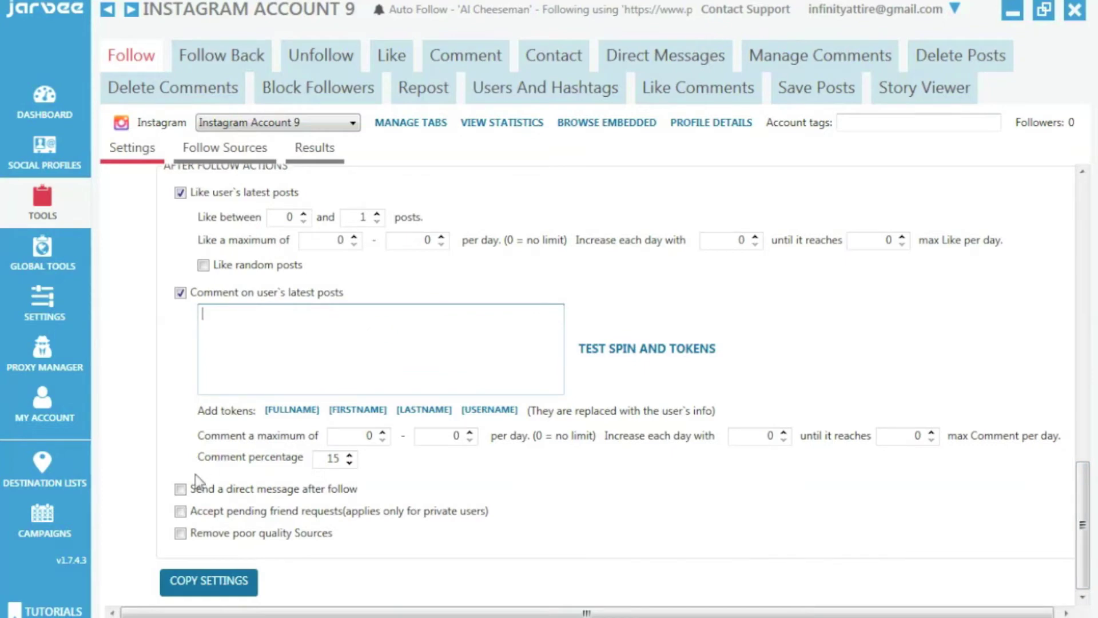
pyautogui.click(195, 490)
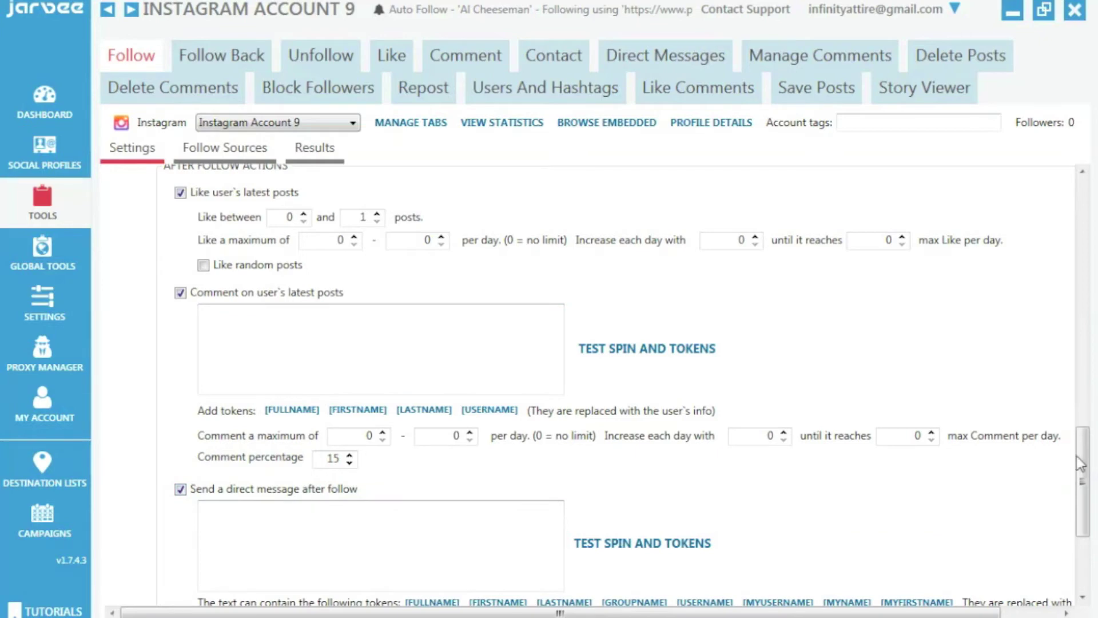
pyautogui.scroll(-5, 1080, 464)
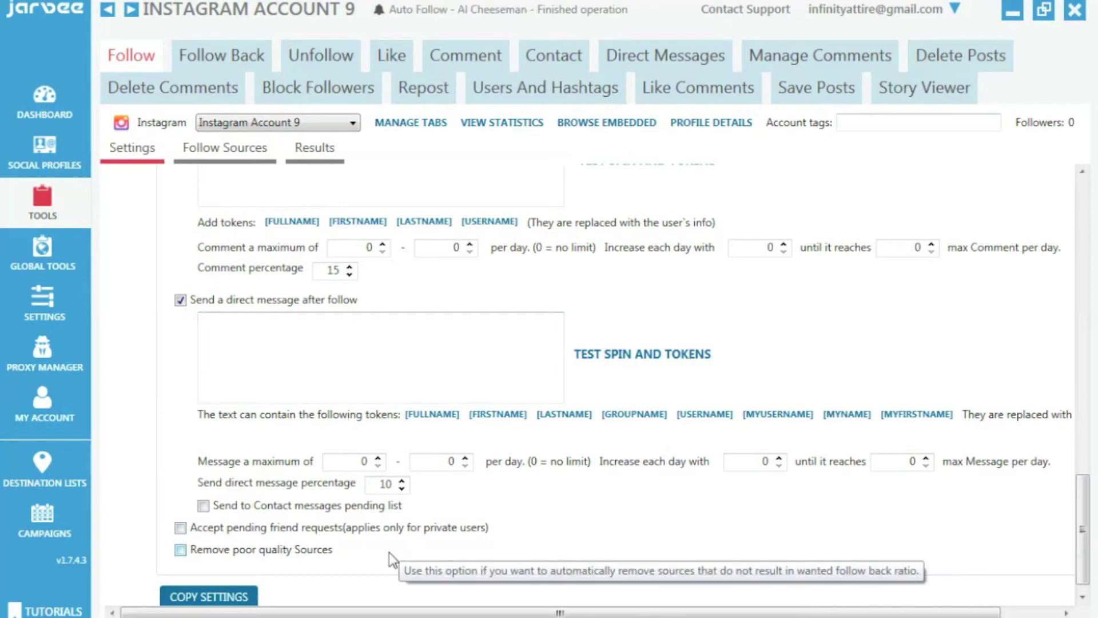
# Remove sources with a follow-back ratio below 0.1 after 100 follows
pyautogui.click(324, 551)
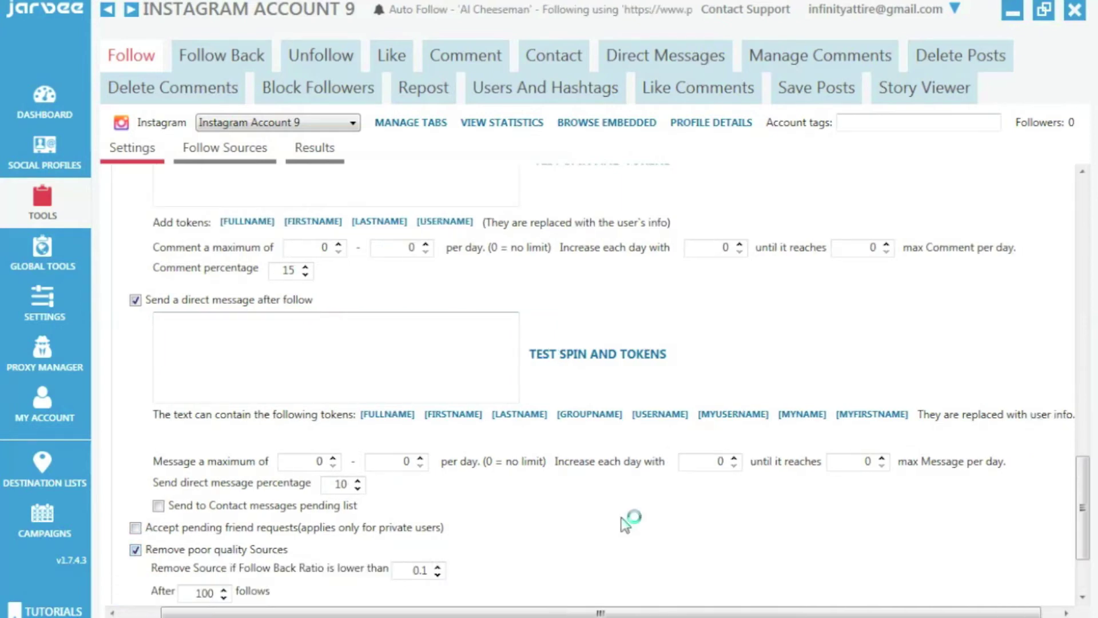
pyautogui.moveTo(1083, 535); pyautogui.dragTo(1086, 564)
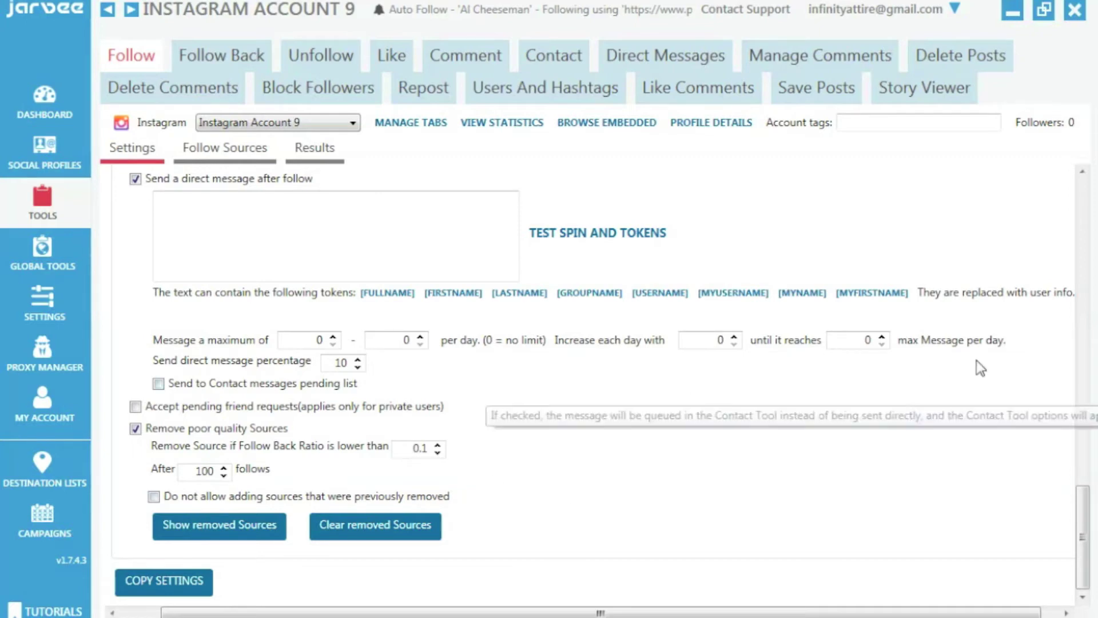
pyautogui.scroll(10, 491, 278)
pyautogui.doubleClick(245, 271)
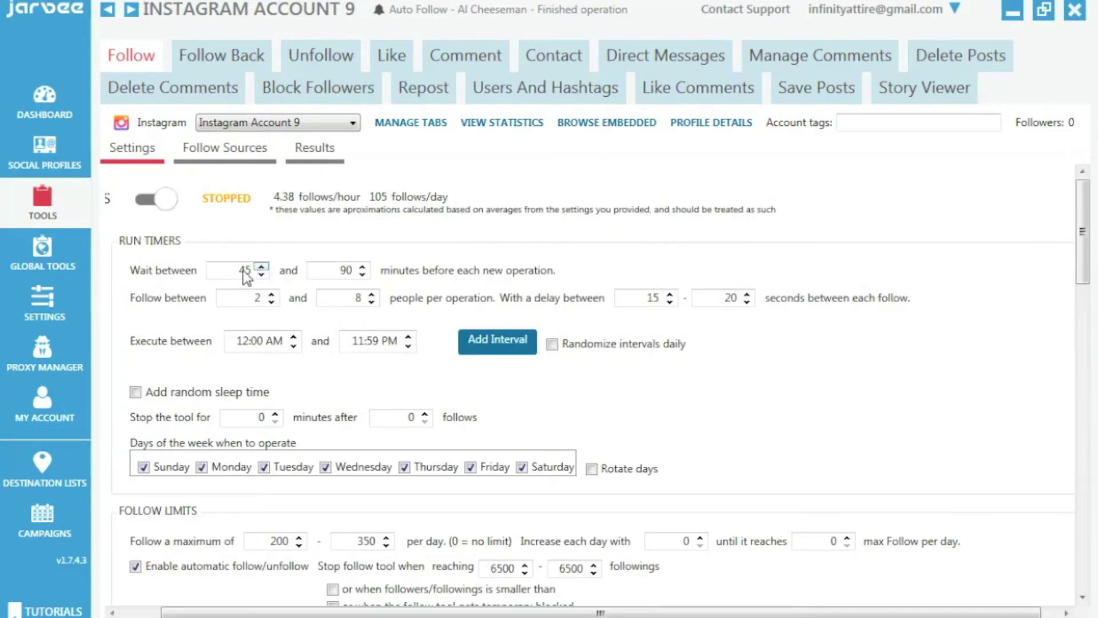
# Set the Follow tool's wait between operations to 10–30 minutes
pyautogui.write('10')
pyautogui.doubleClick(353, 269)
pyautogui.write('30')
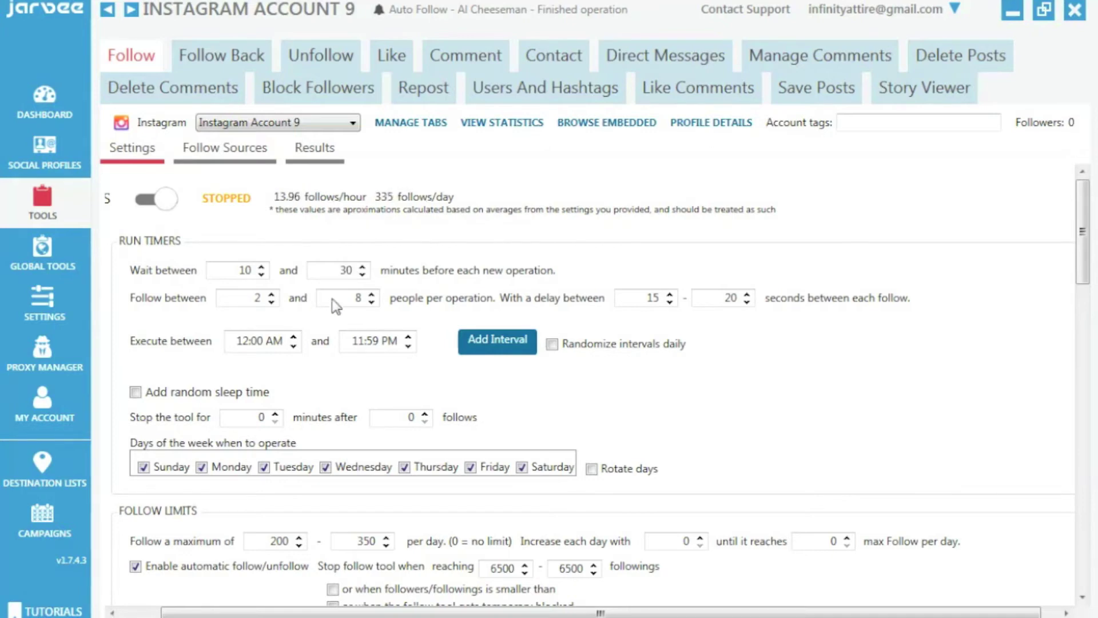
# Lower the per-operation follow maximum to 5 and review the 200–350 daily follow limits
pyautogui.click(371, 302)
pyautogui.click(372, 302)
pyautogui.click(371, 302)
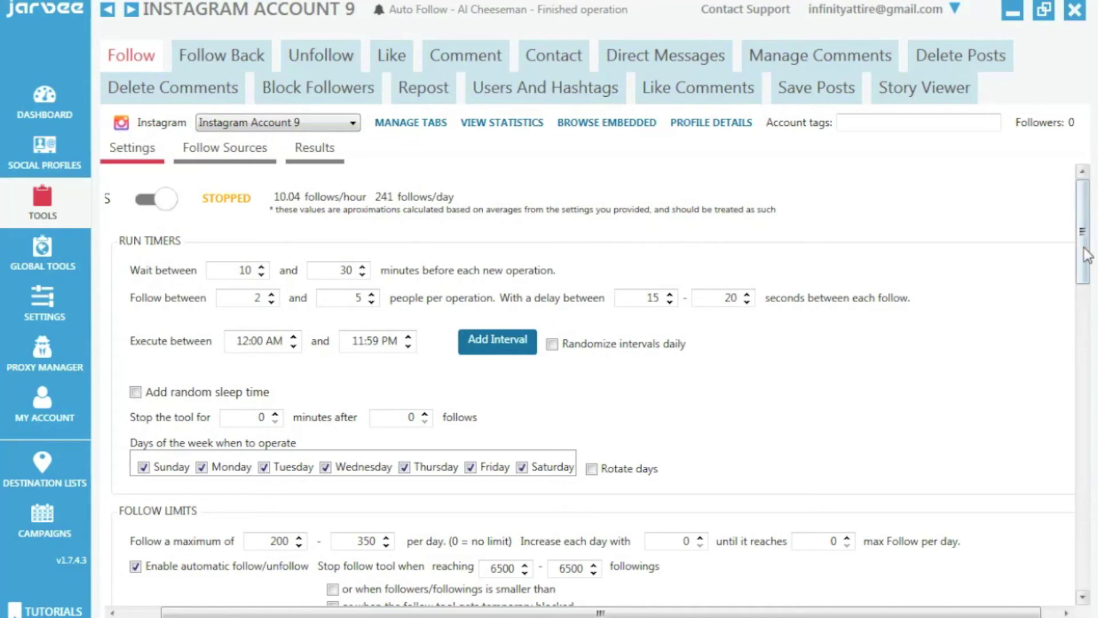
pyautogui.scroll(-5, 327, 367)
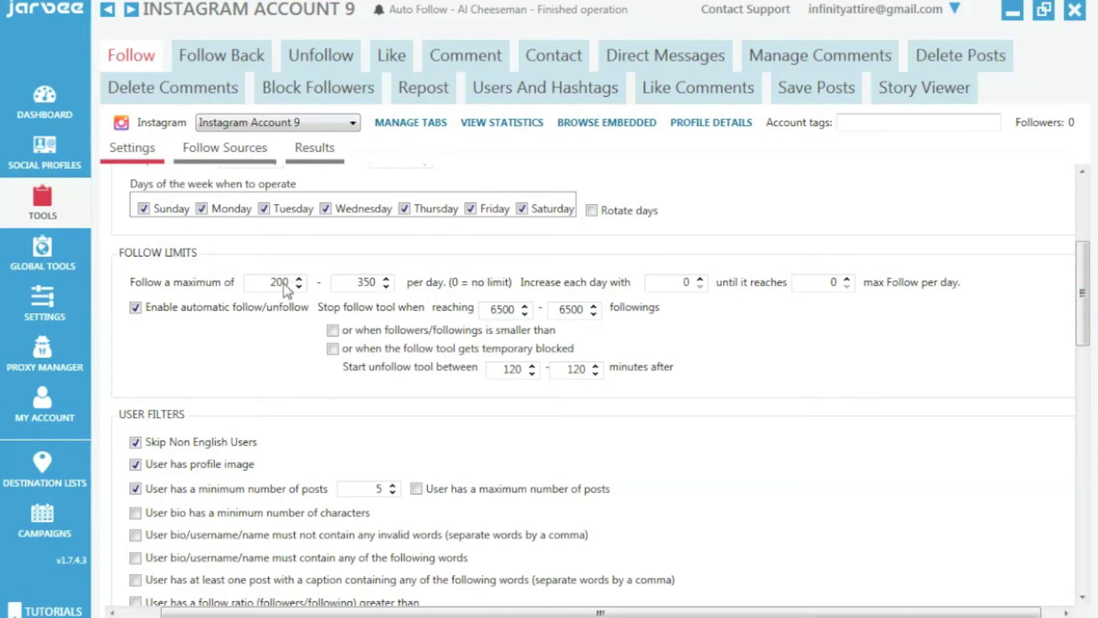
pyautogui.doubleClick(283, 283)
pyautogui.doubleClick(366, 282)
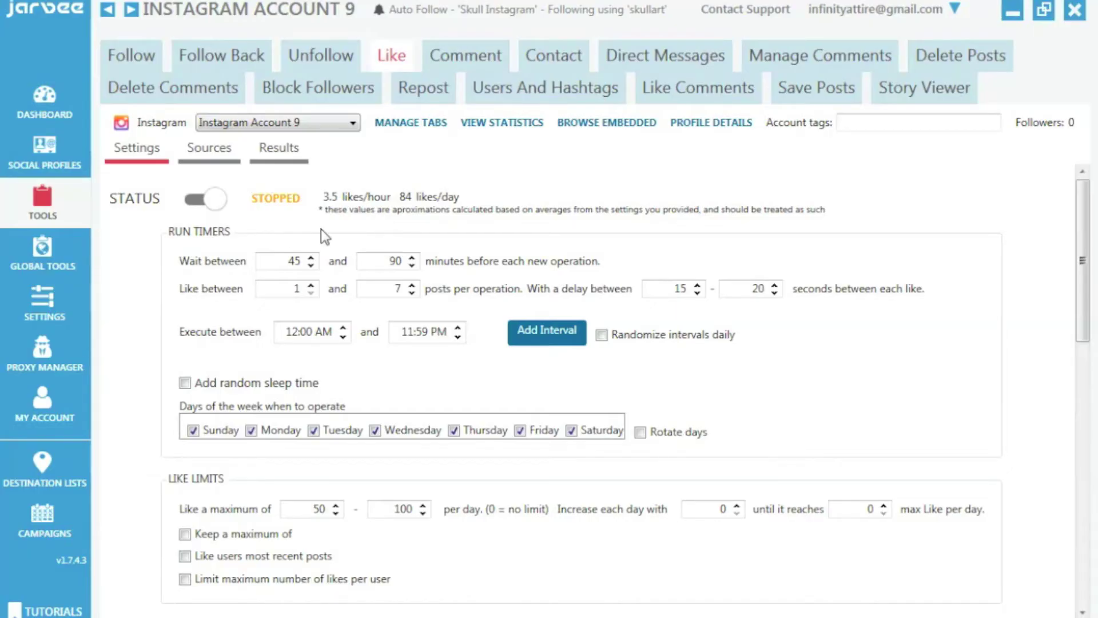
# Enable 'Like Posts by Keywords' as a Like source and go back to Settings
pyautogui.click(228, 162)
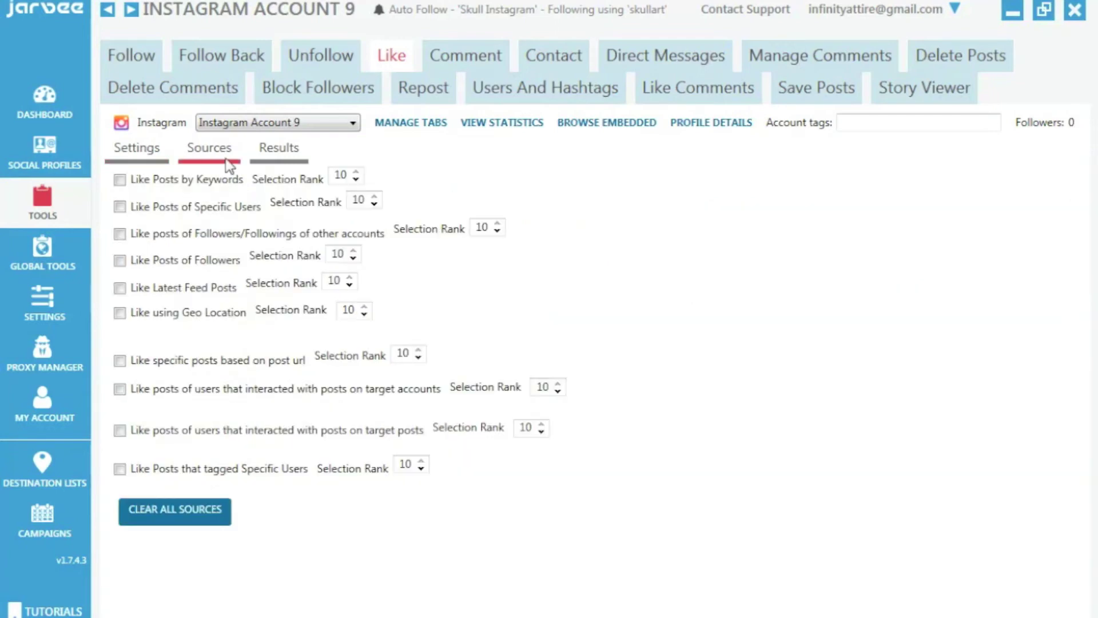
pyautogui.click(141, 181)
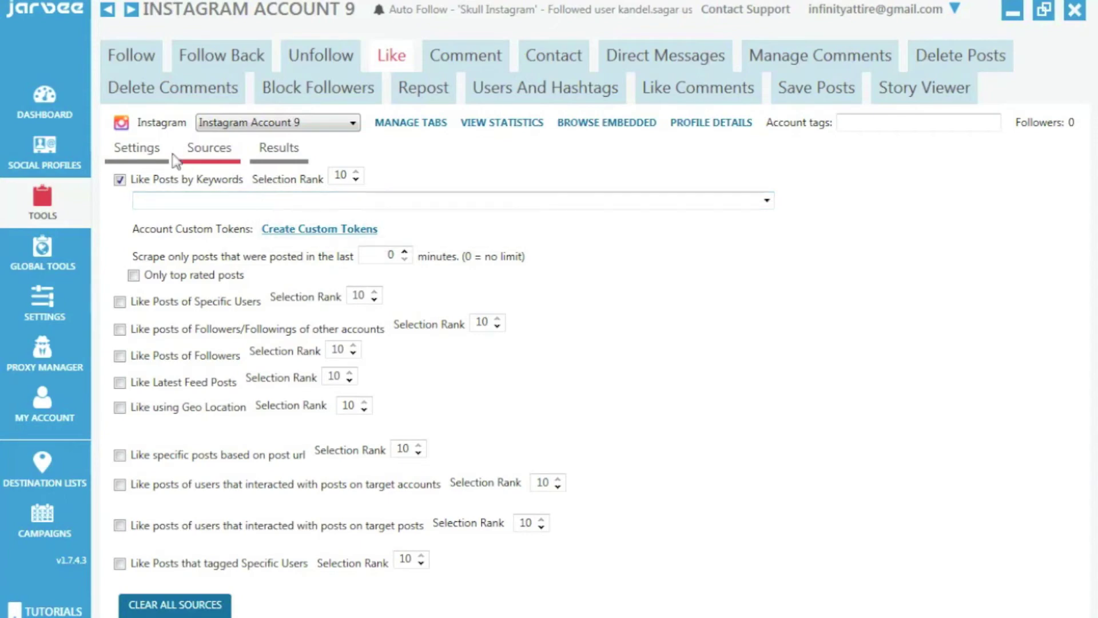
pyautogui.click(148, 159)
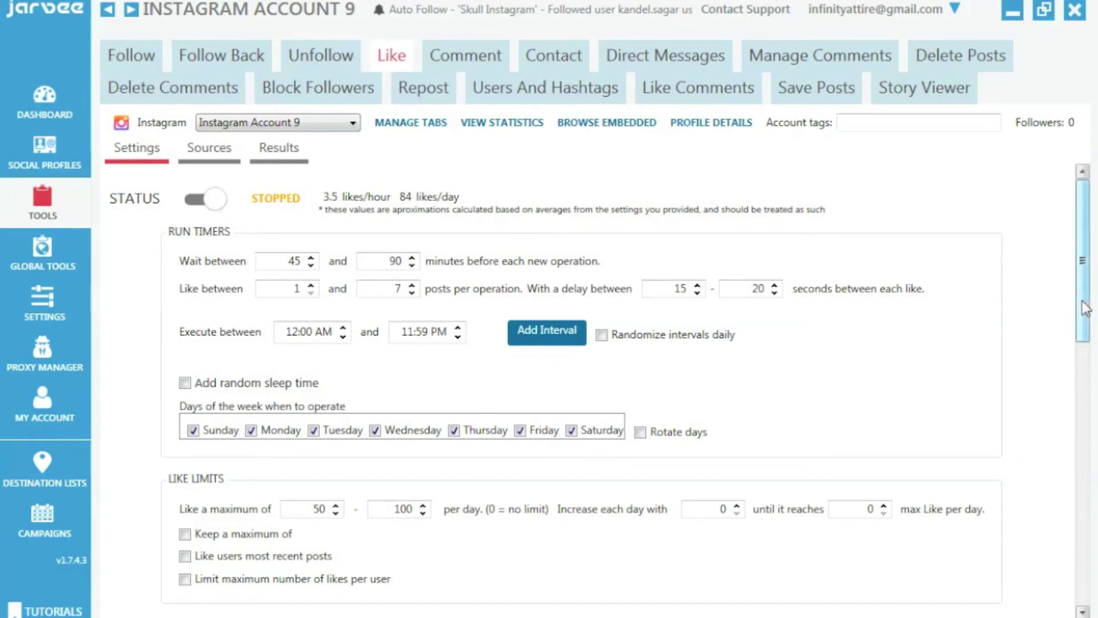
# Tick Skip Non English Users and User has profile image in the Like tool's user filters
pyautogui.scroll(-4, 423, 247)
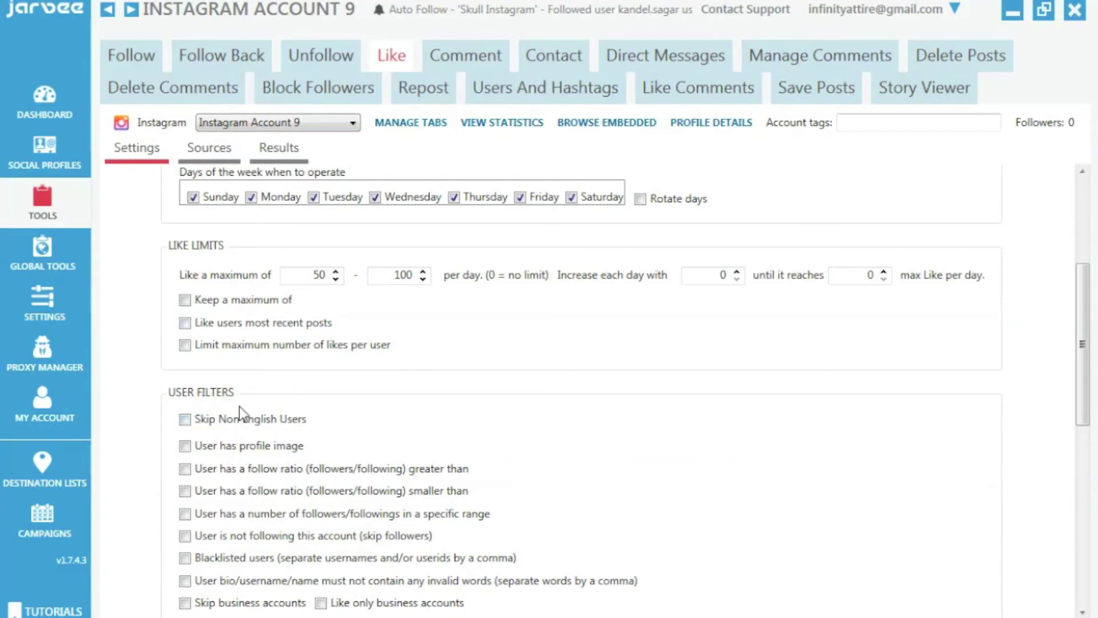
pyautogui.click(260, 418)
pyautogui.click(263, 448)
pyautogui.scroll(-3, 280, 480)
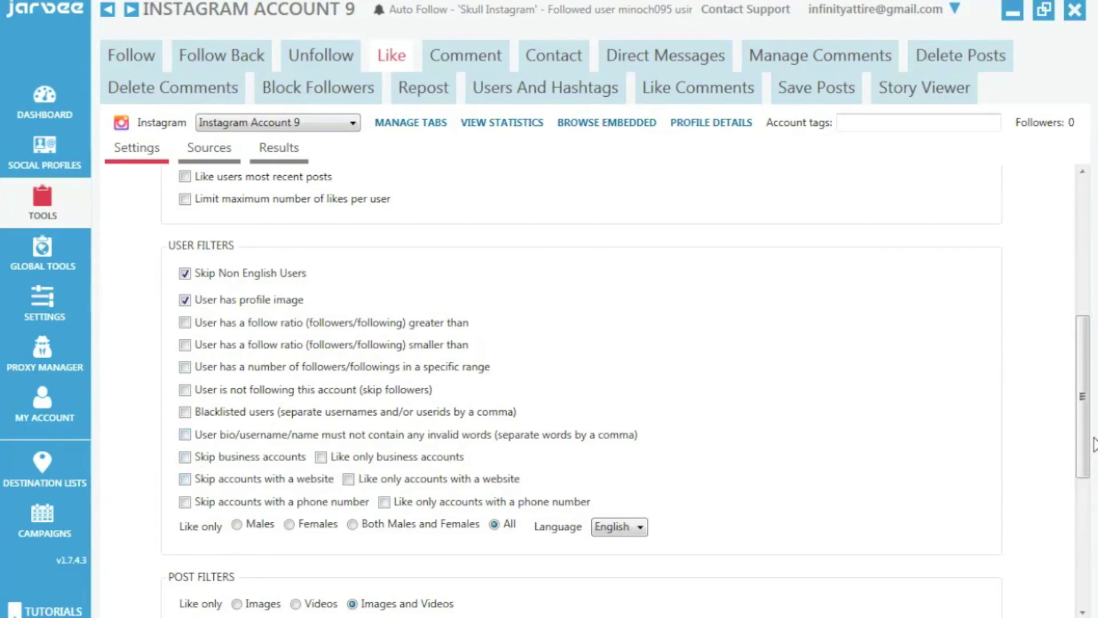
pyautogui.moveTo(1094, 444); pyautogui.dragTo(1094, 560)
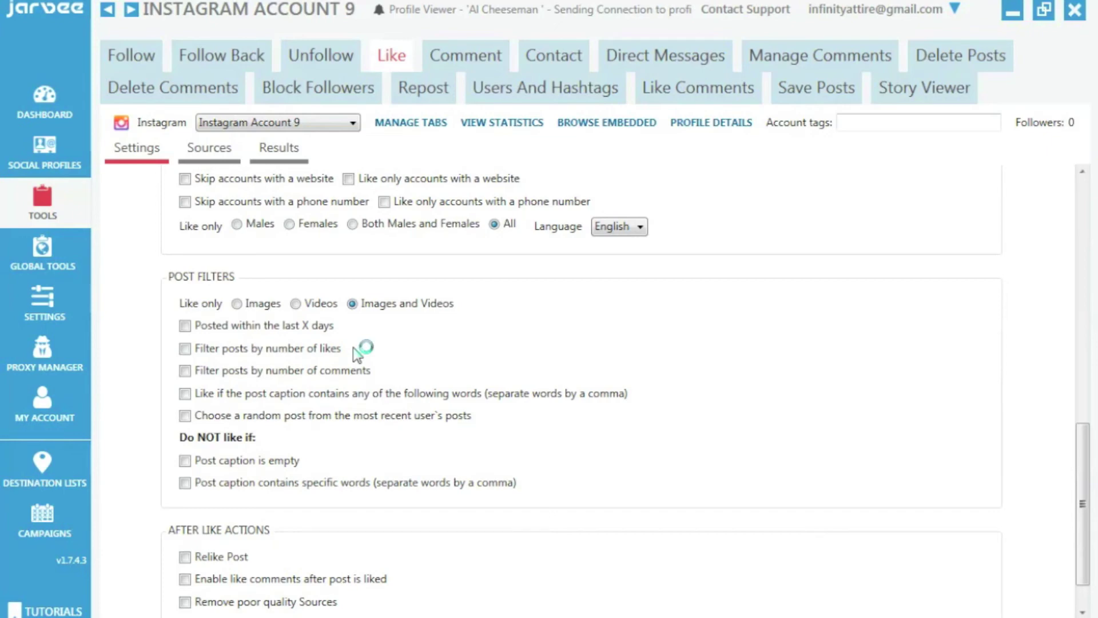
# Enable Remove poor quality Sources (follow-back ratio below 0.02 after 1000 likes) for the Like tool
pyautogui.scroll(-2, 343, 458)
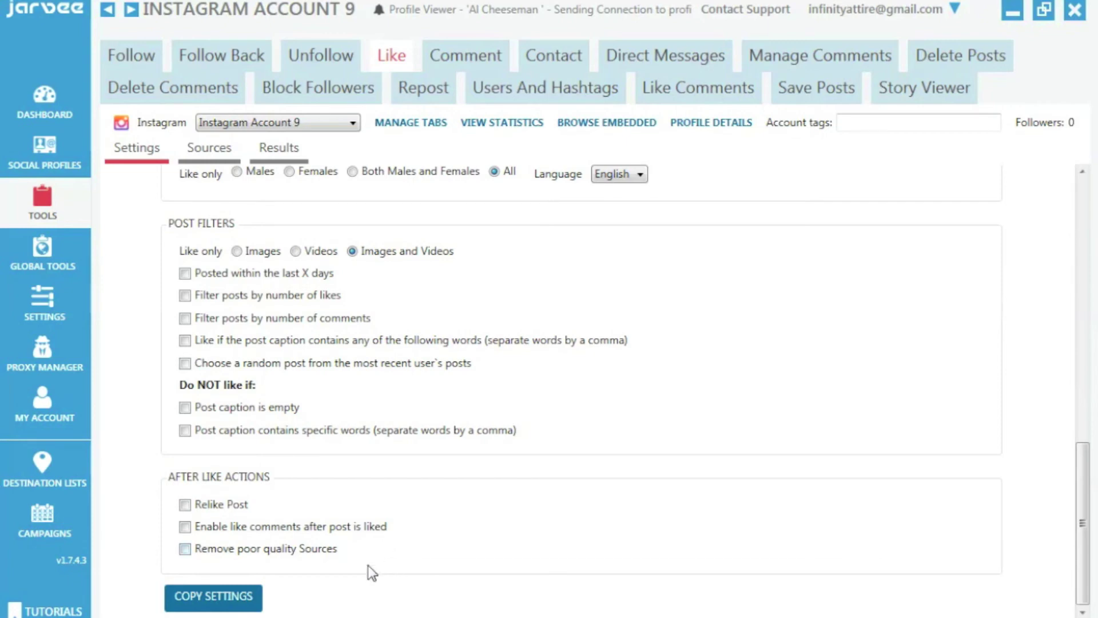
pyautogui.click(281, 556)
pyautogui.moveTo(1084, 506); pyautogui.dragTo(1086, 536)
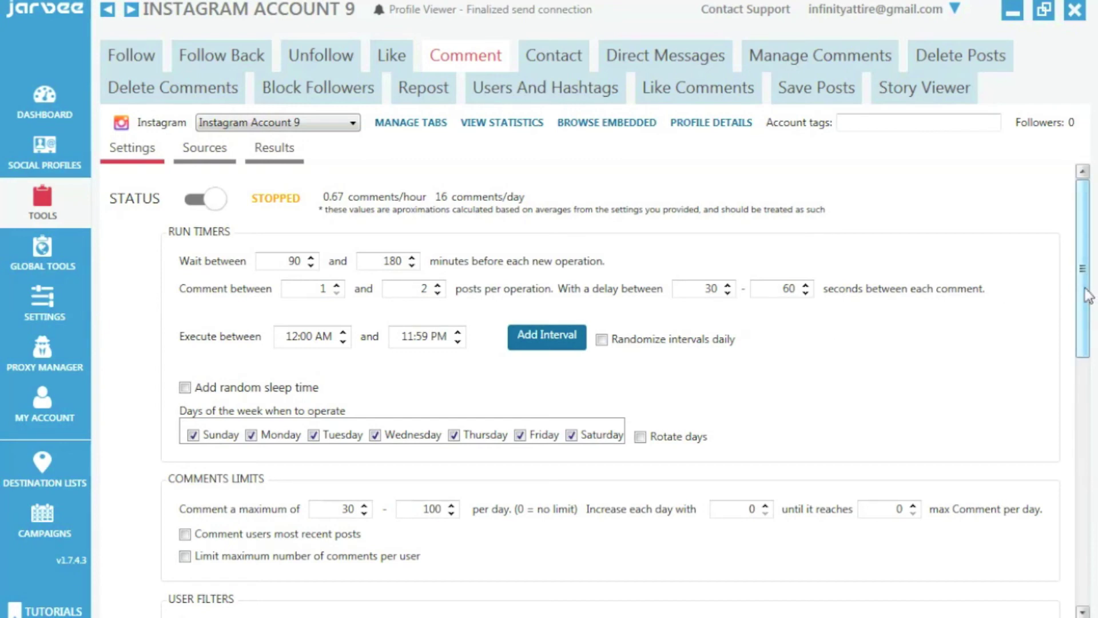
# Bring up the Comment tool's Sources list, showing options like commenting on posts by keywords
pyautogui.moveTo(1082, 291); pyautogui.dragTo(1087, 391)
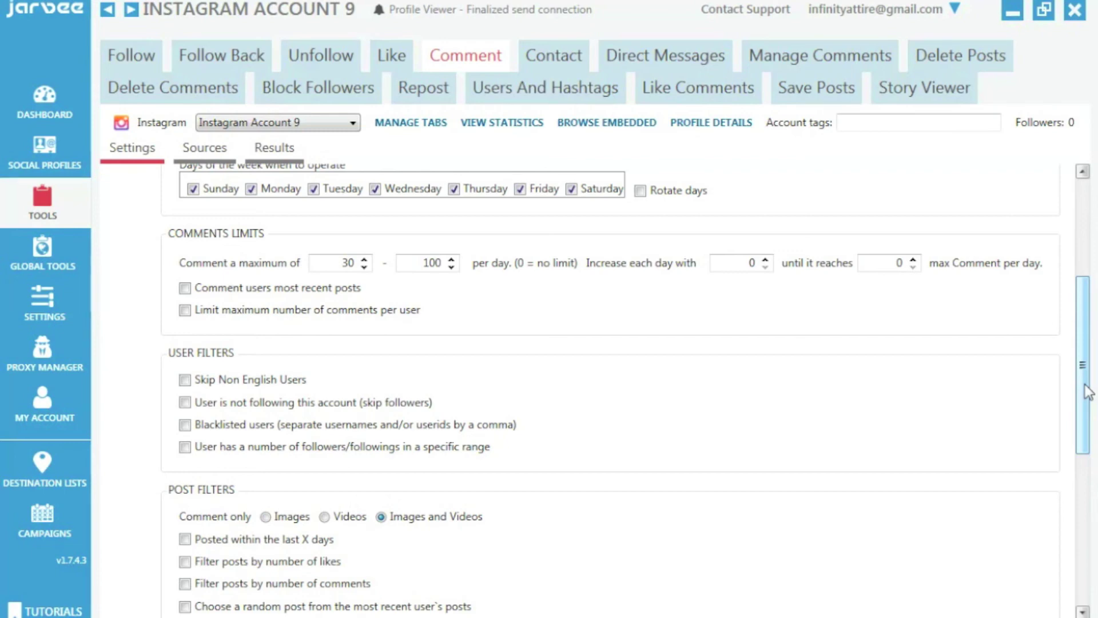
pyautogui.moveTo(1085, 358); pyautogui.dragTo(1084, 350)
pyautogui.click(204, 148)
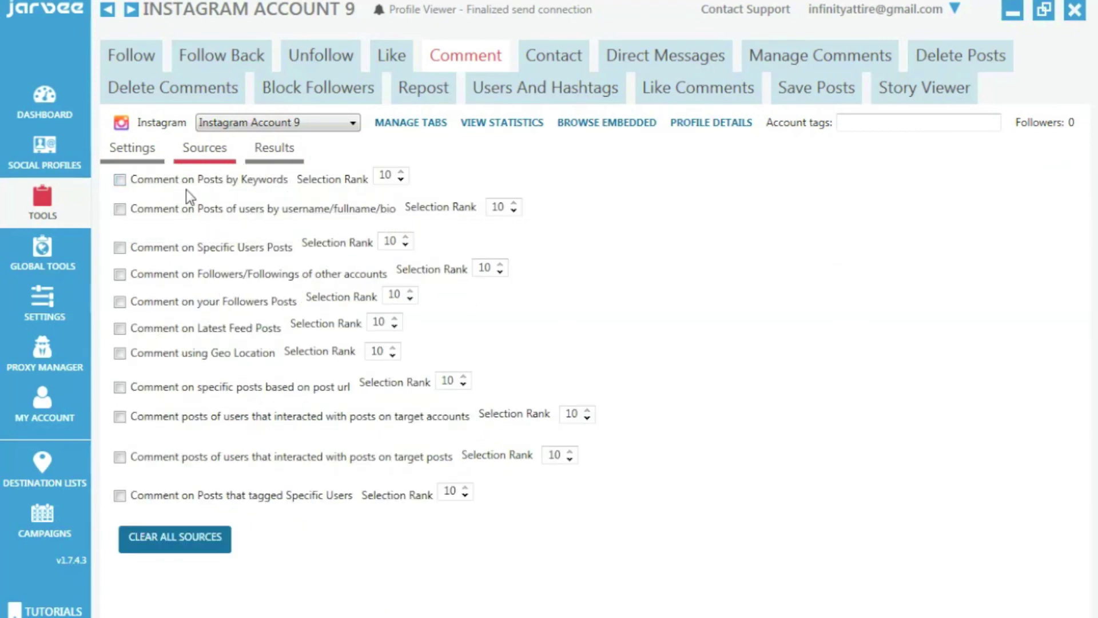
# Set the Comment tool to wait 40–120 minutes and comment on 1–5 posts per operation
pyautogui.click(132, 148)
pyautogui.write('40')
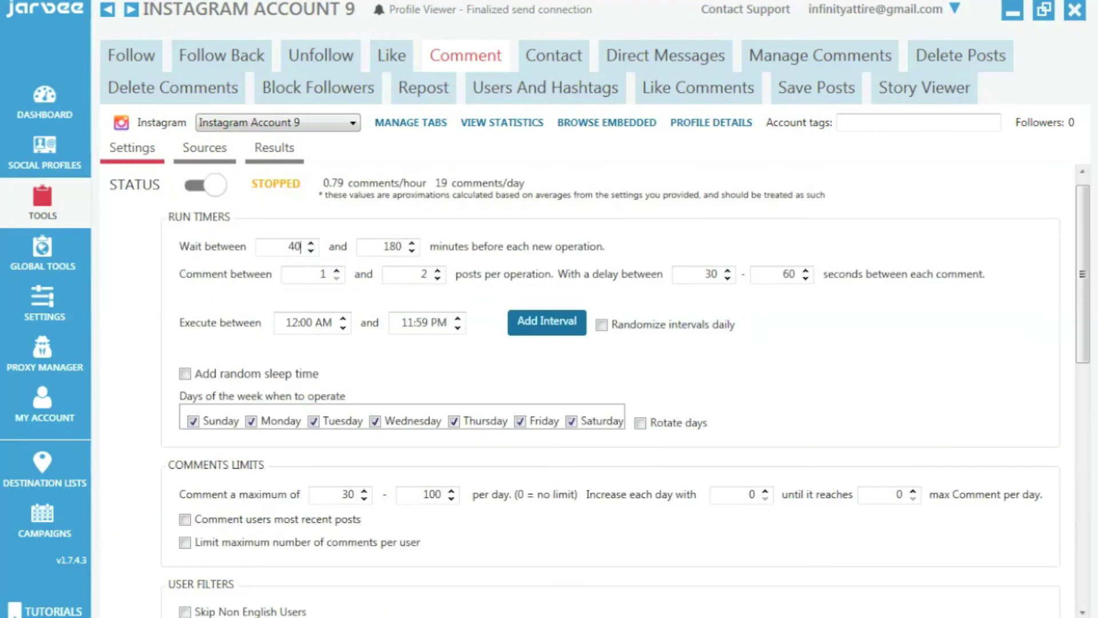
pyautogui.doubleClick(400, 249)
pyautogui.write('120')
pyautogui.click(438, 271)
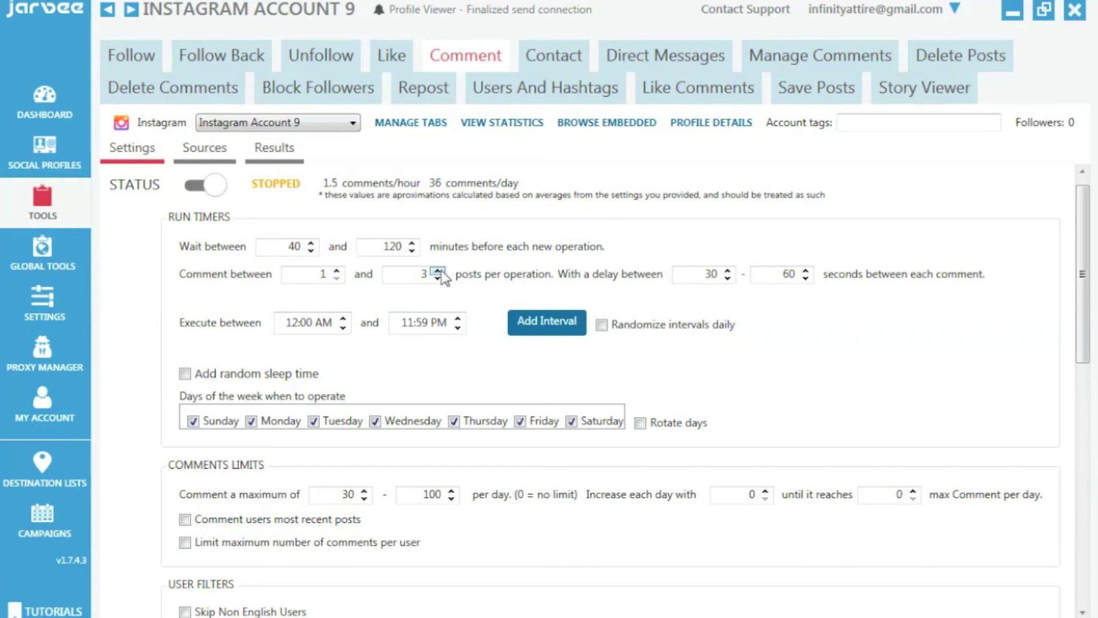
pyautogui.click(438, 271)
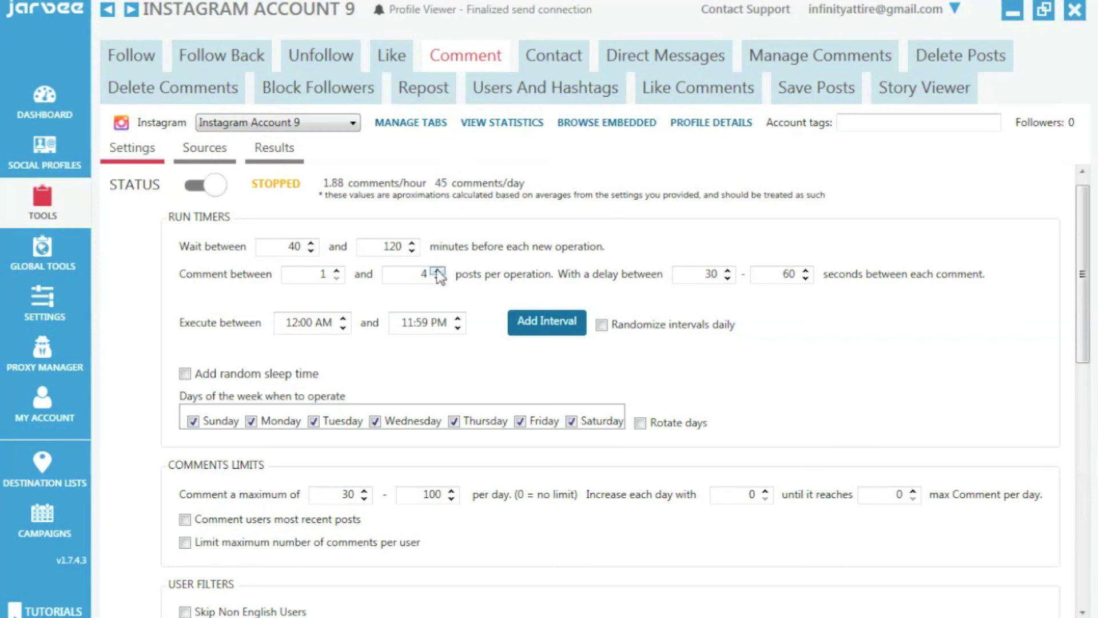
pyautogui.click(439, 271)
pyautogui.scroll(-5, 351, 328)
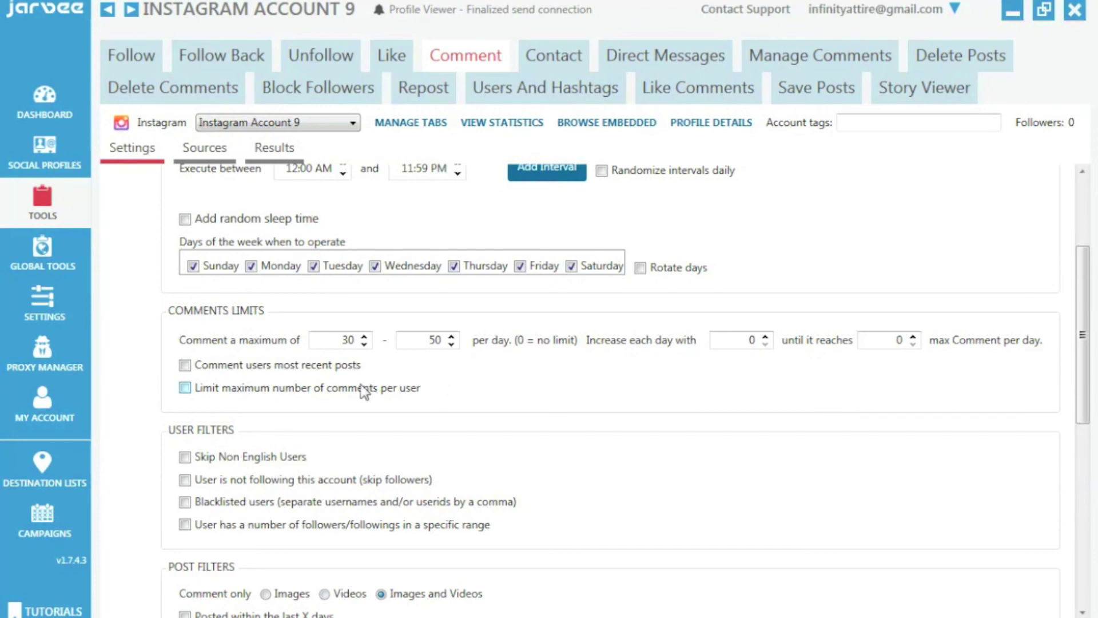
# Limit comments to one per user and skip non-English users and existing followers
pyautogui.click(212, 388)
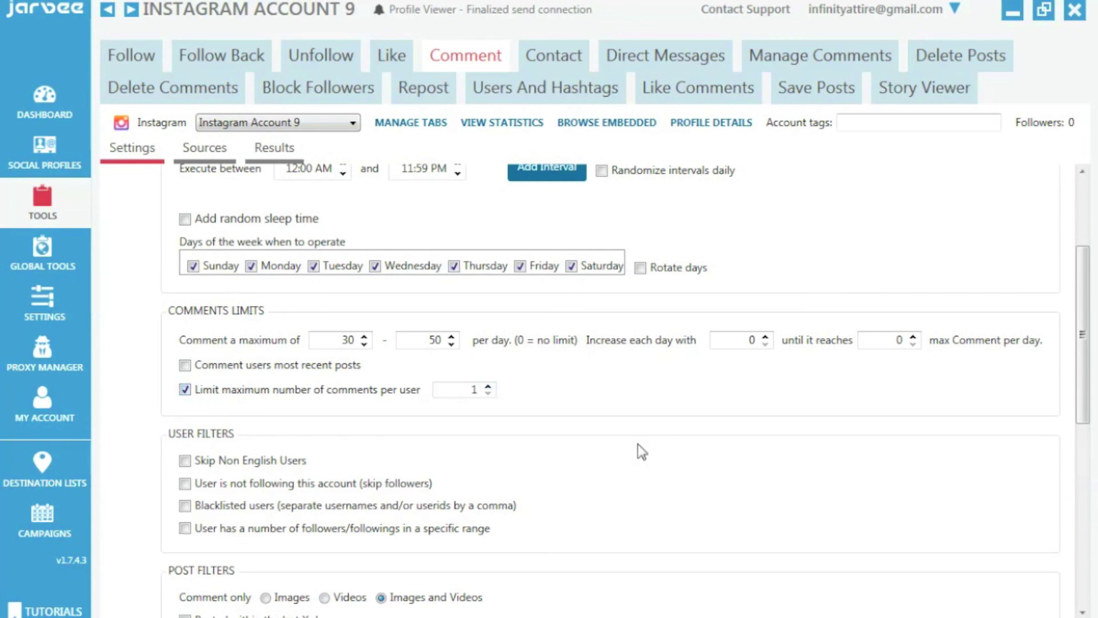
pyautogui.click(274, 461)
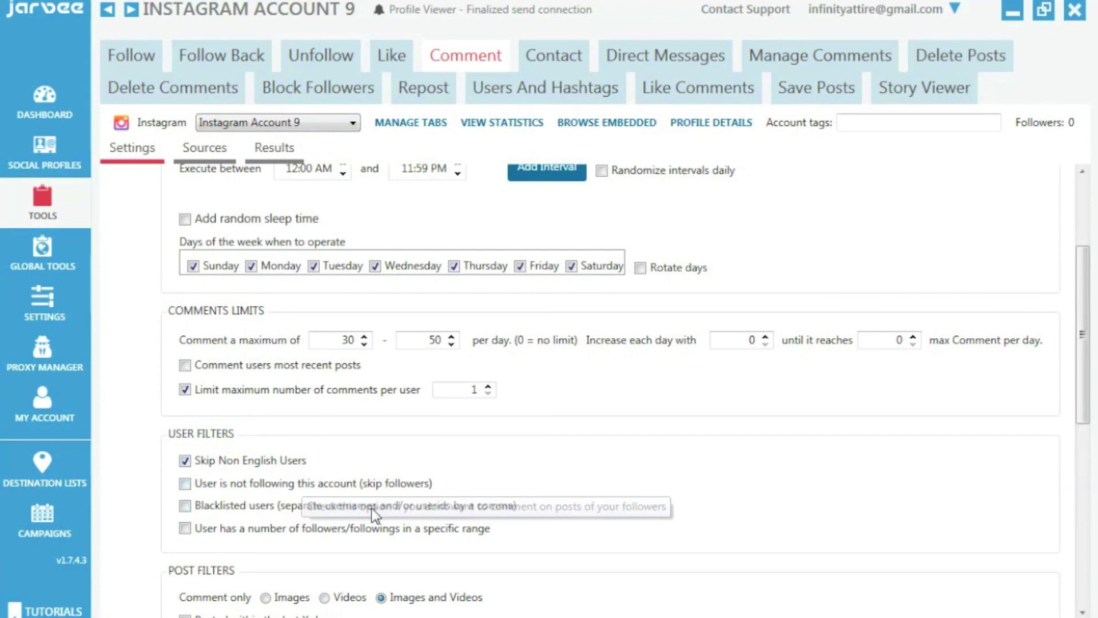
pyautogui.click(286, 486)
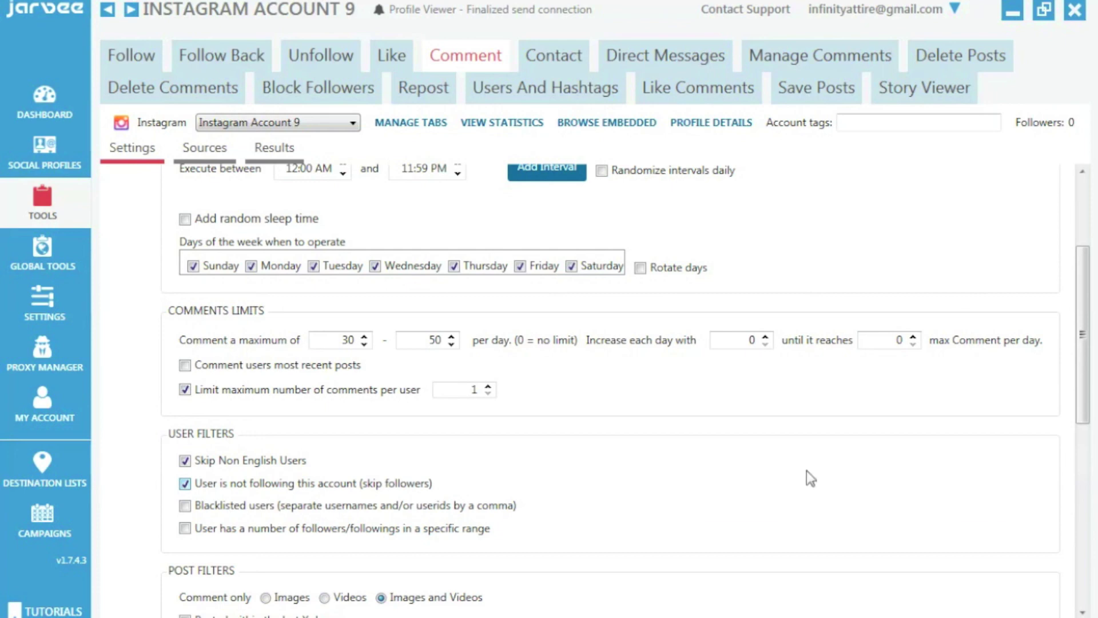
pyautogui.scroll(-10, 394, 410)
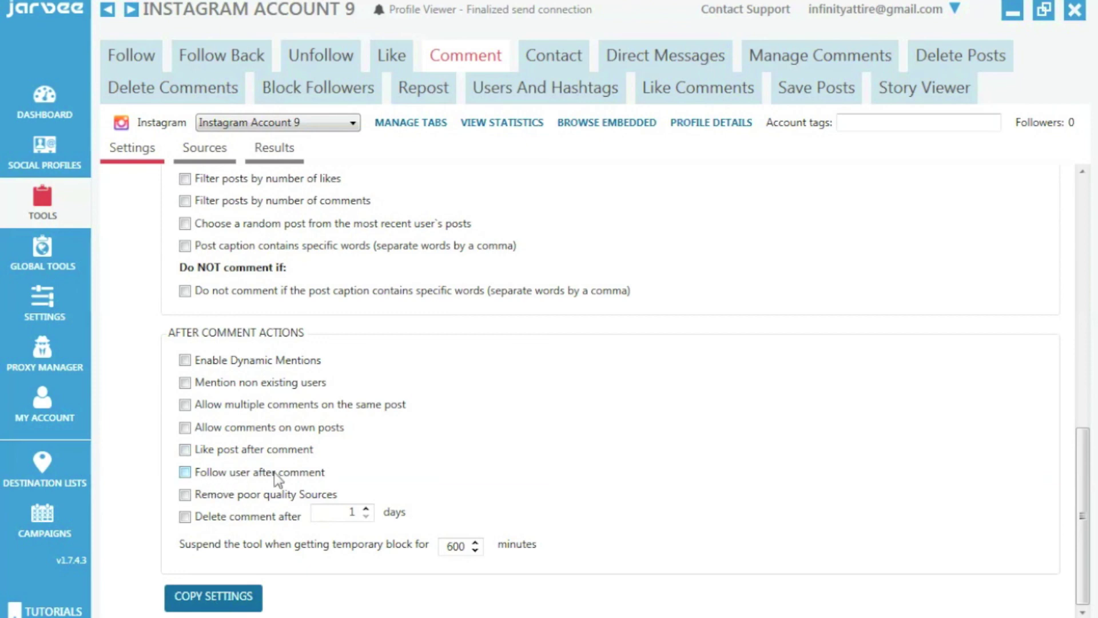
# Tick Remove poor quality Sources under the Comment tool's After Comment Actions
pyautogui.click(184, 494)
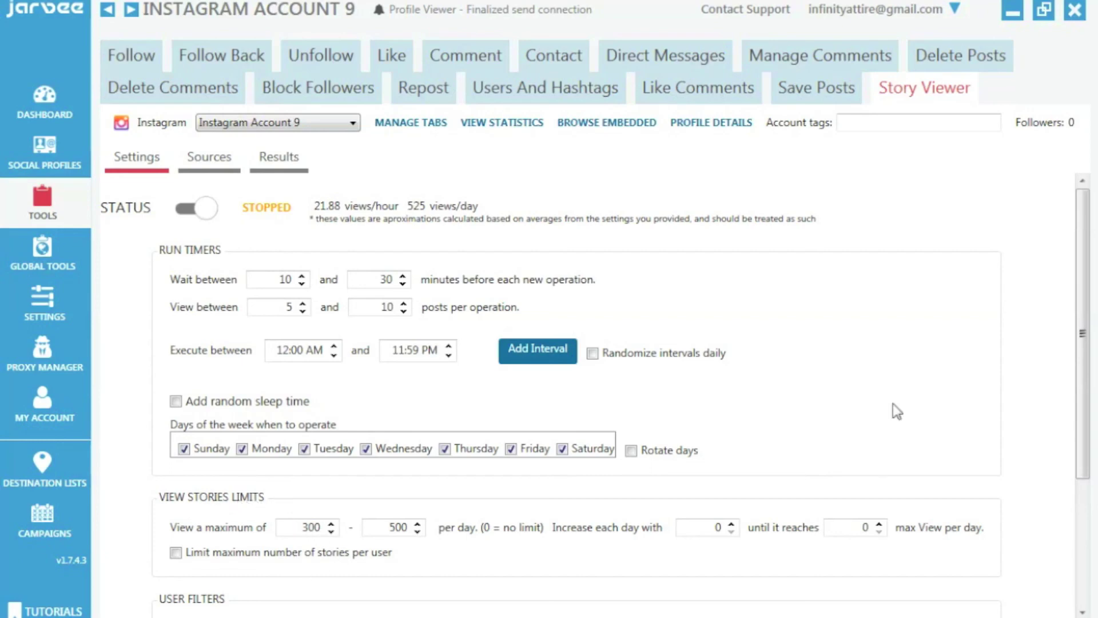
# Enable View Stories by Keywords as the Story Viewer's source
pyautogui.scroll(-3, 1090, 486)
pyautogui.scroll(-2, 1090, 489)
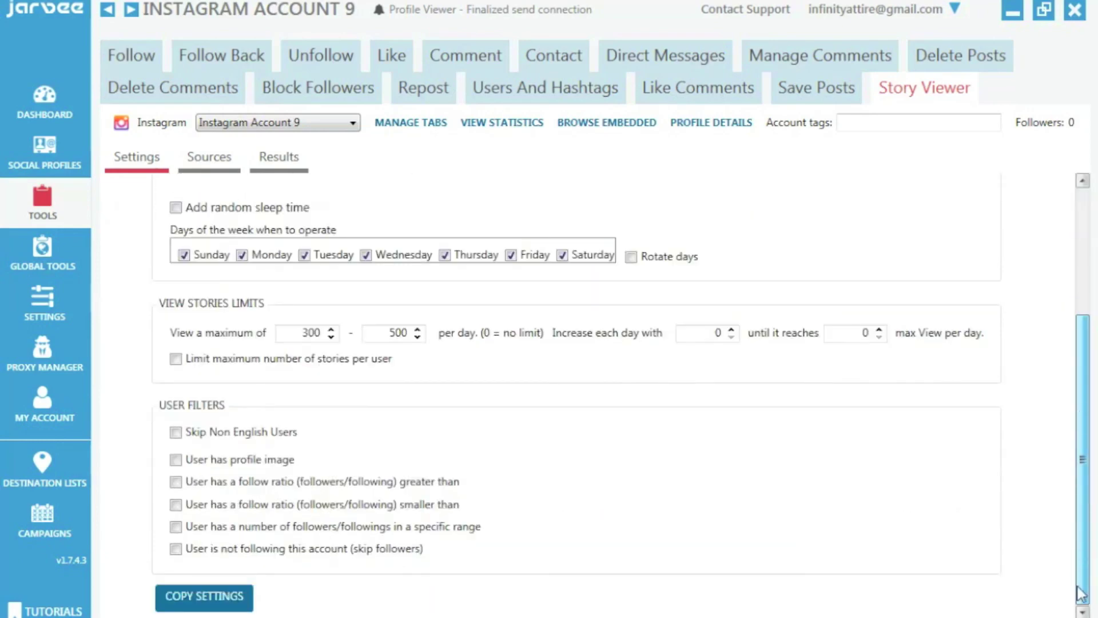
pyautogui.scroll(5, 1054, 306)
pyautogui.click(197, 171)
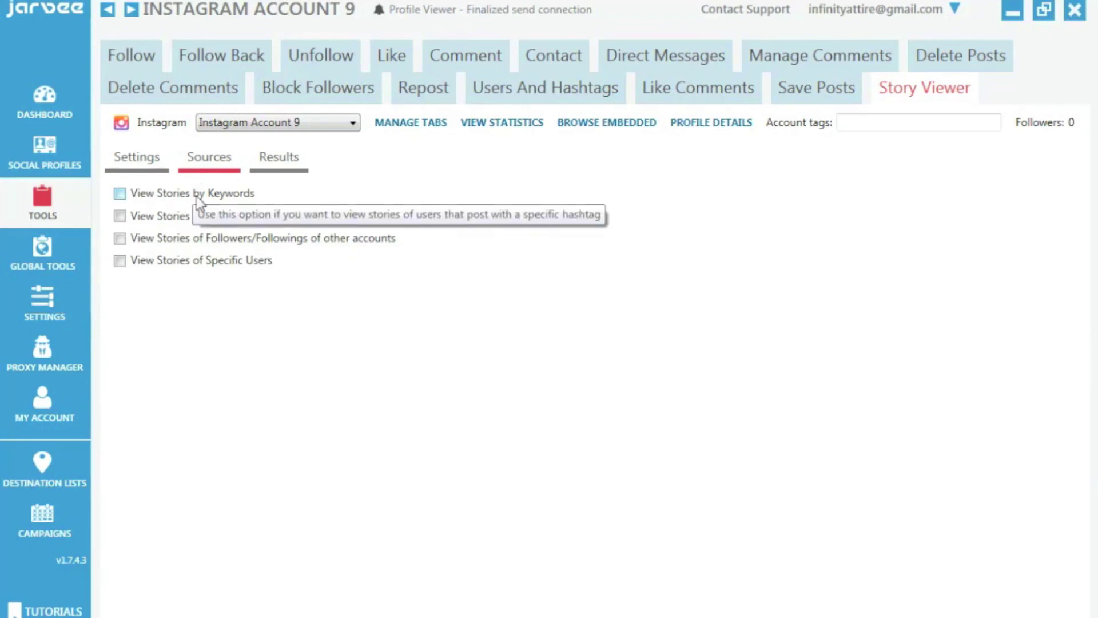
pyautogui.click(198, 196)
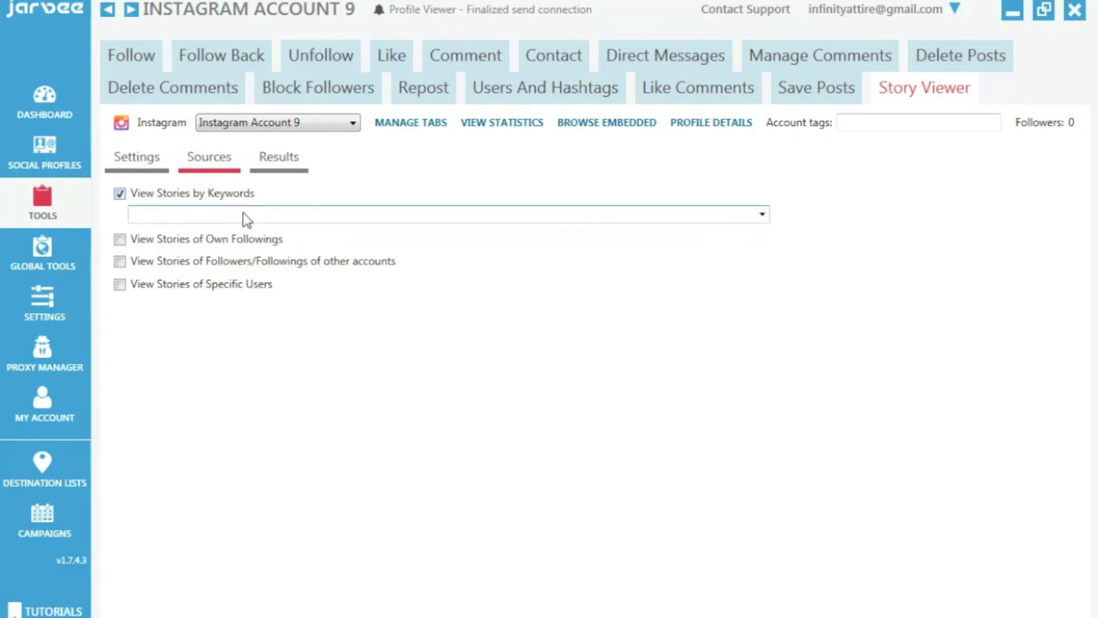
# Review the Story Viewer's Settings and Results, confirming 5–10 posts per operation, running daily
pyautogui.click(146, 158)
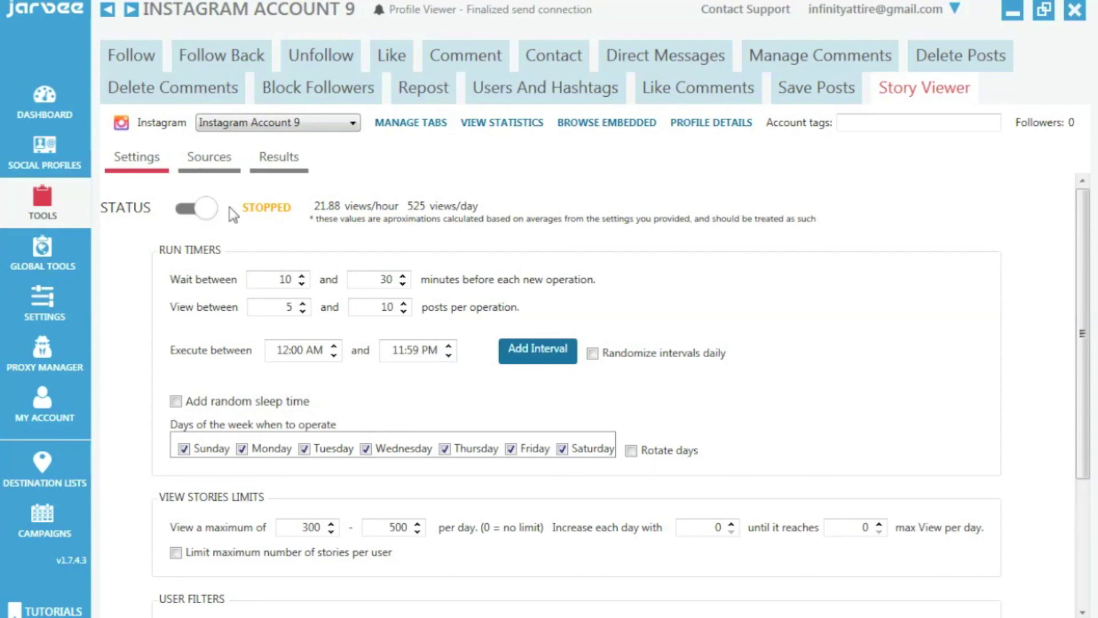
pyautogui.click(279, 158)
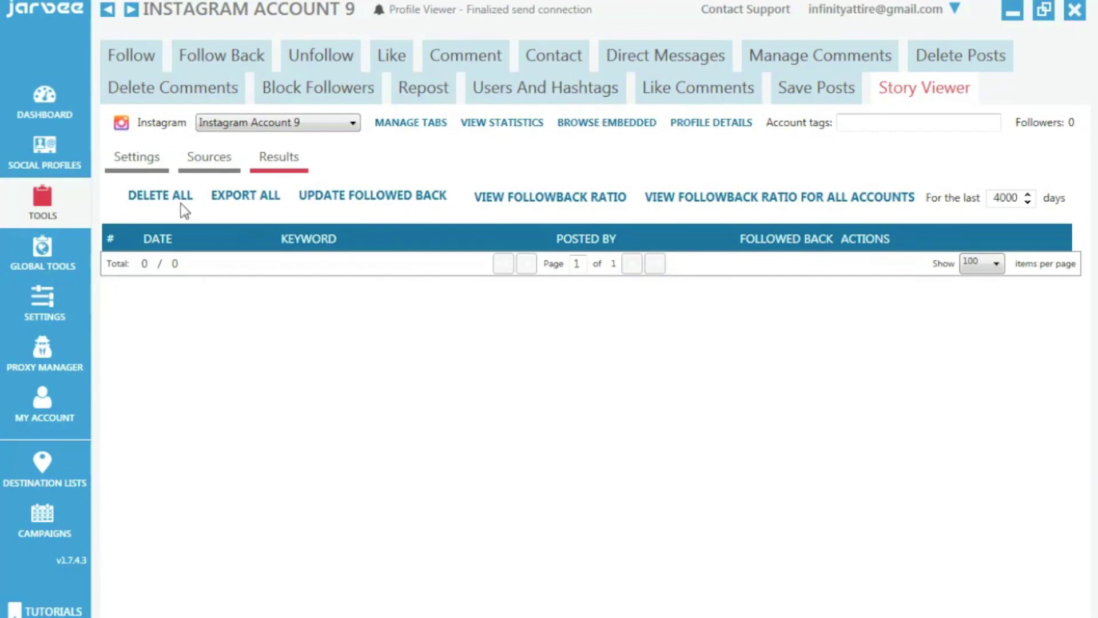
pyautogui.click(147, 166)
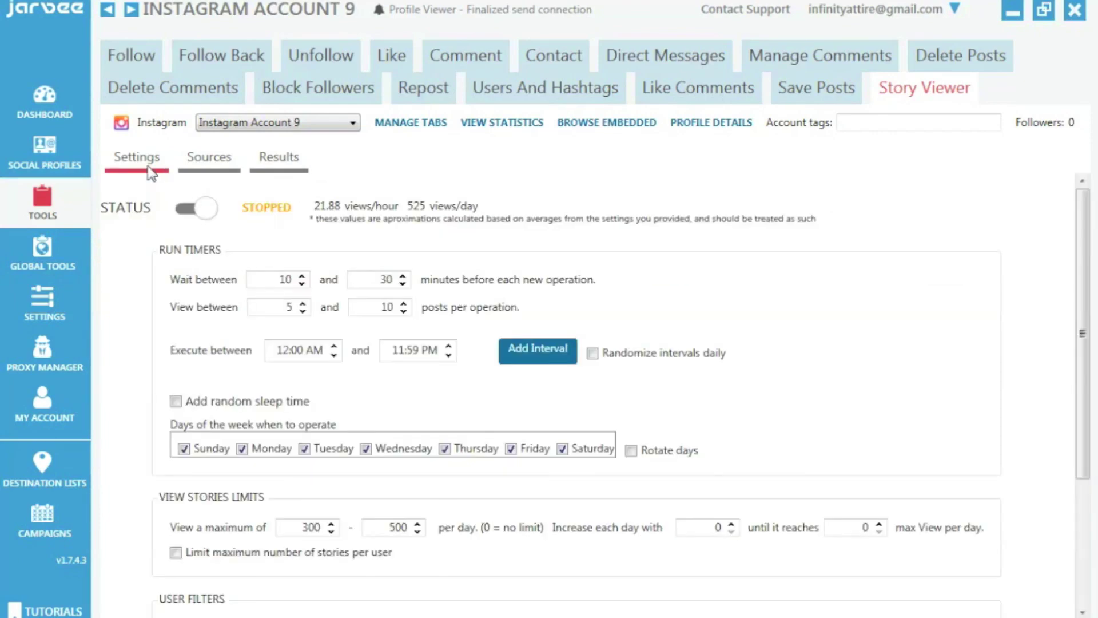